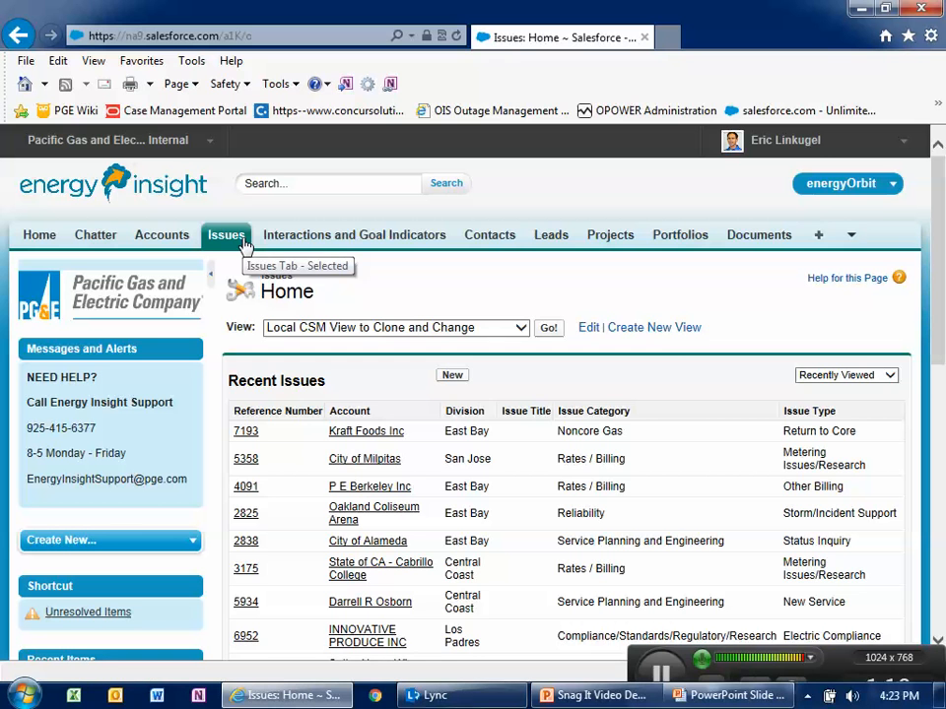
- Browse the full list of tabs and the tab customization page, leaving it without changes
click(851, 236)
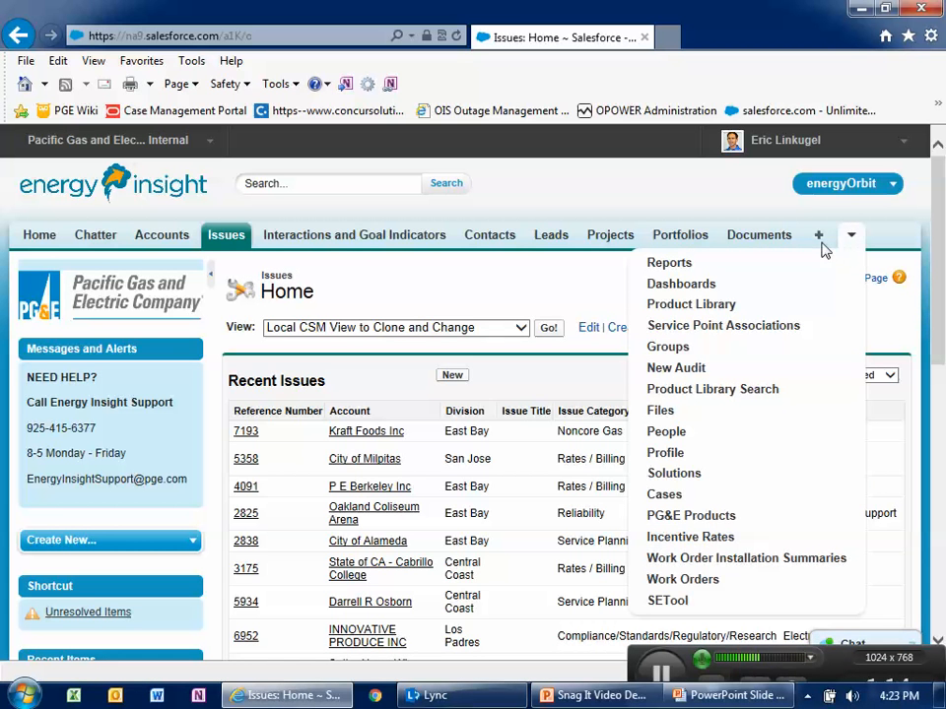
click(819, 239)
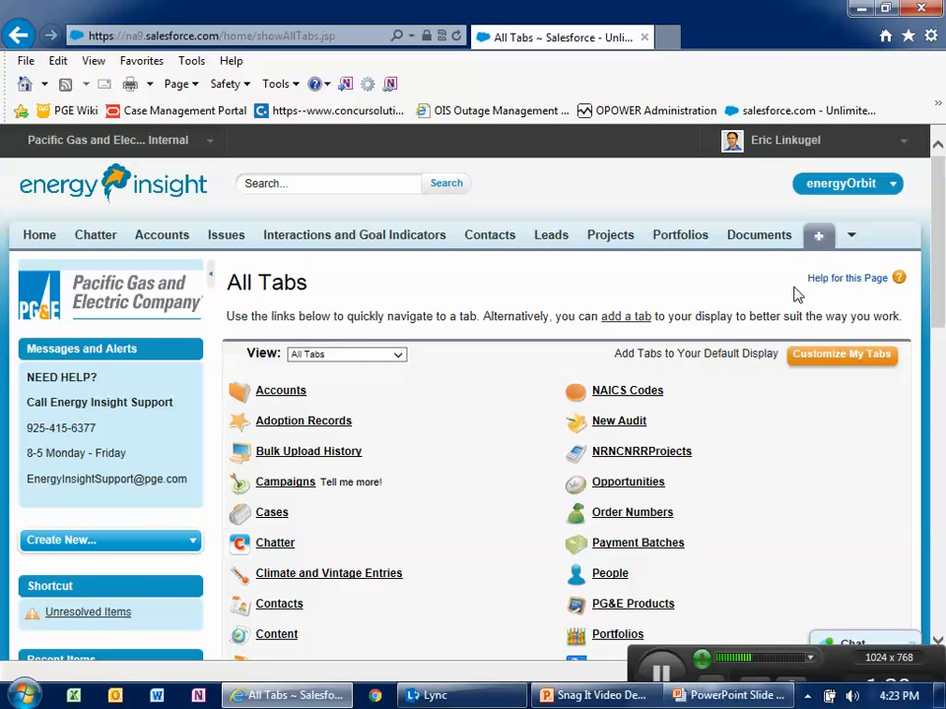
click(837, 361)
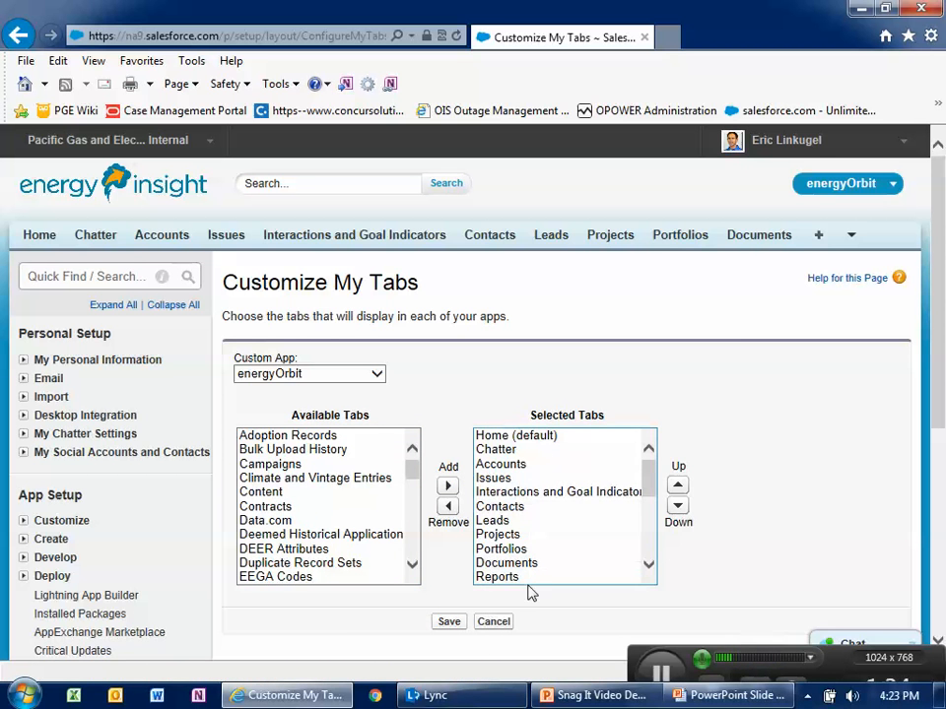
click(493, 622)
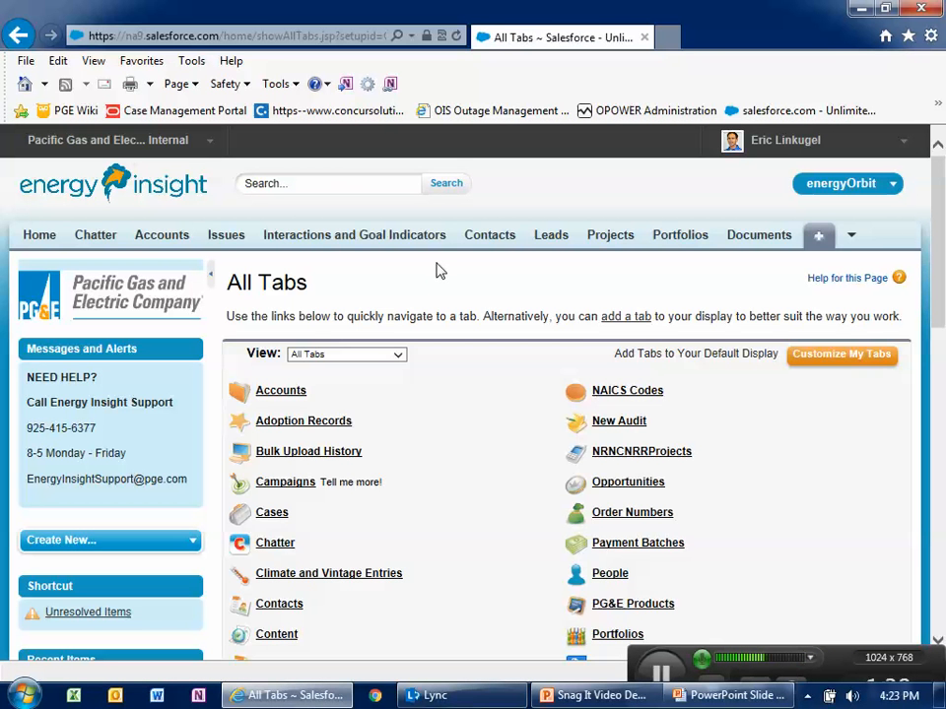
- Open the Issues tab and display the list using the Local CSM View to Clone and Change view
click(227, 241)
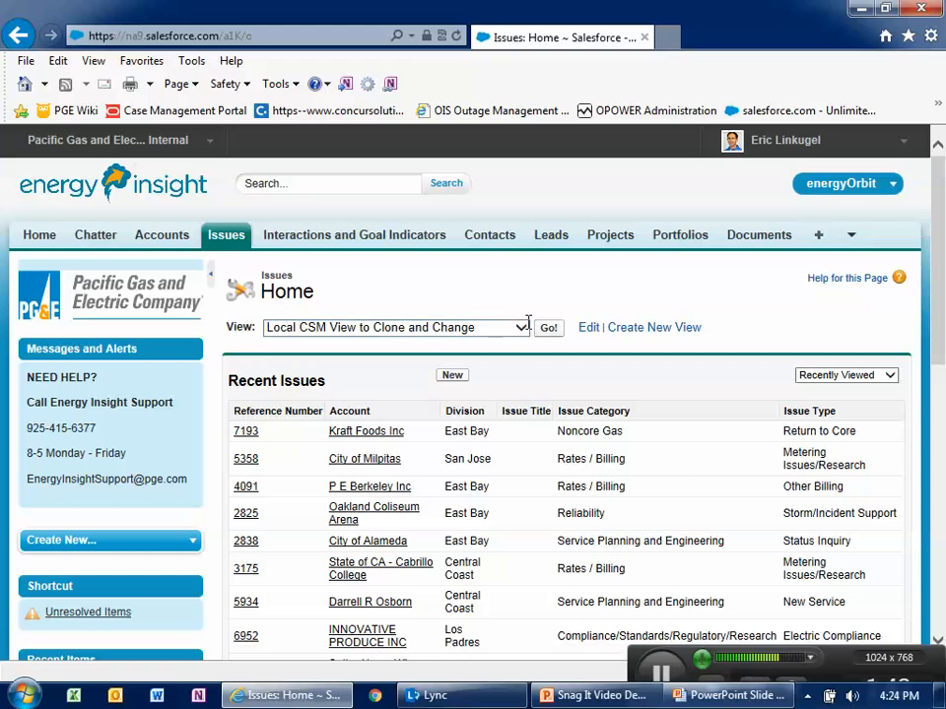
click(518, 328)
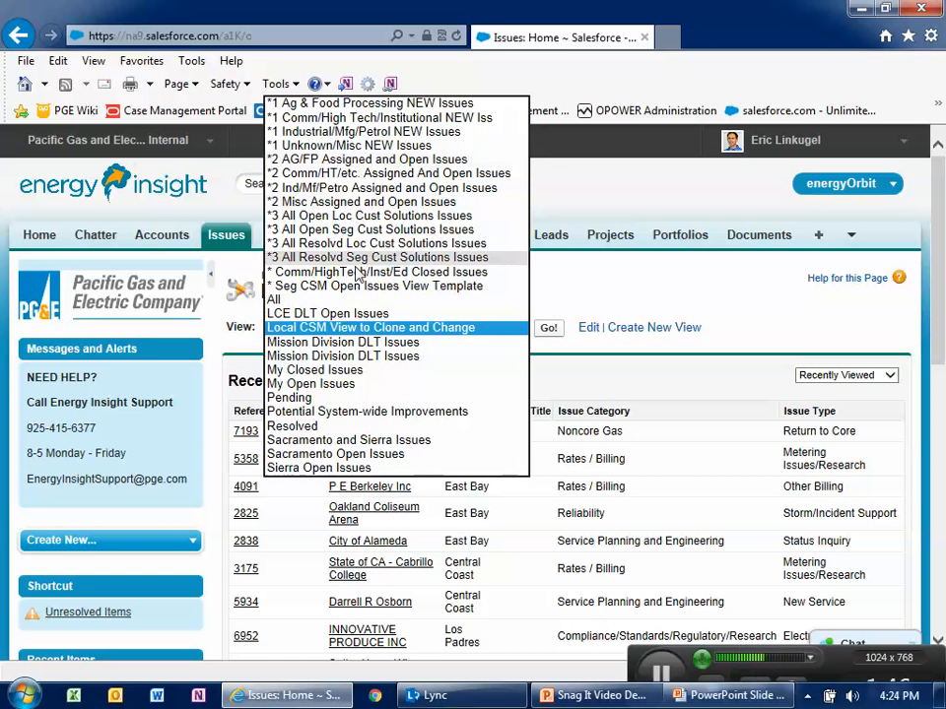
click(419, 329)
click(548, 328)
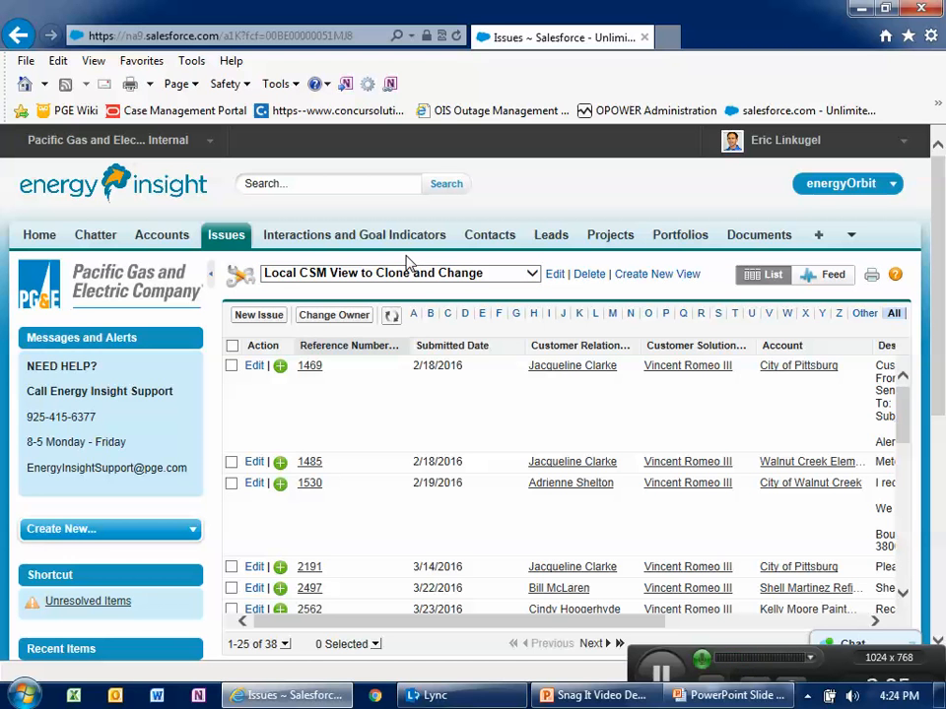
- Open the Local CSM View to Clone and Change view for editing and save it as a copy
click(553, 275)
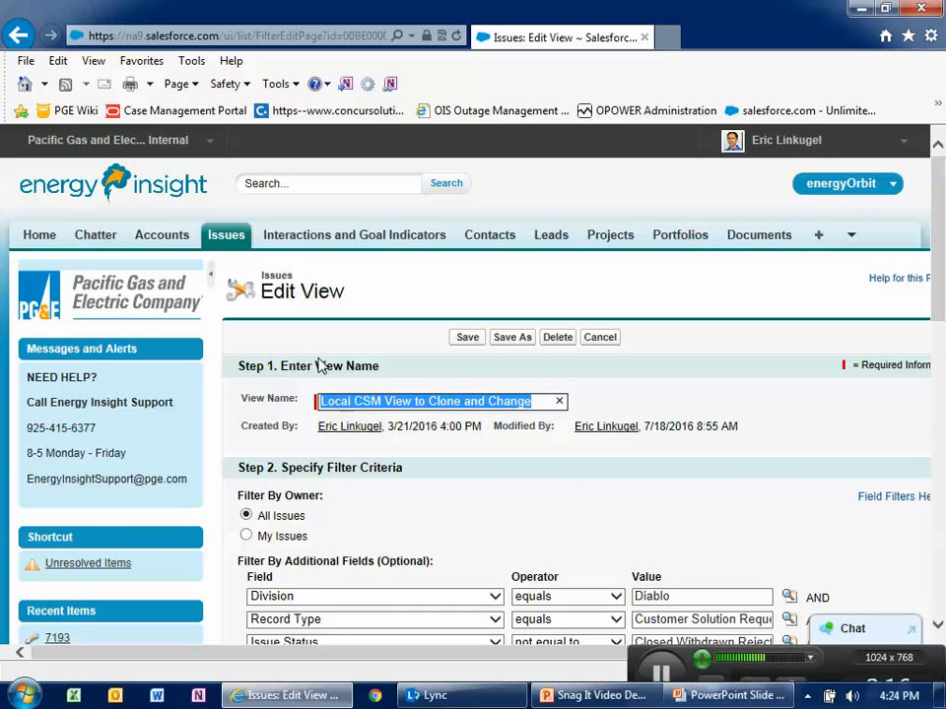
scroll(344, 414, down, 3)
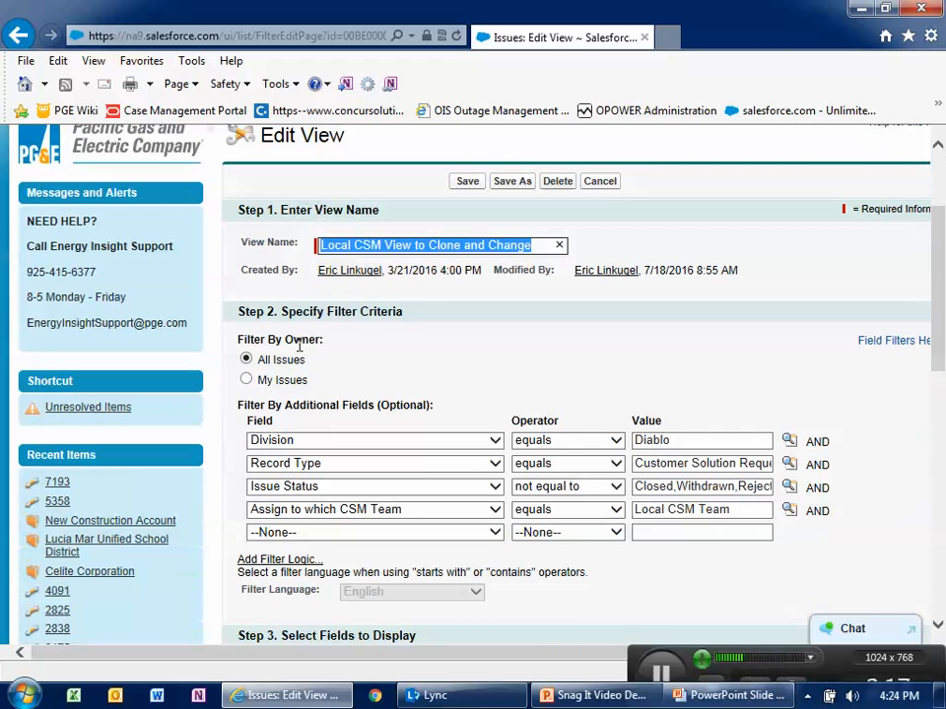
click(504, 182)
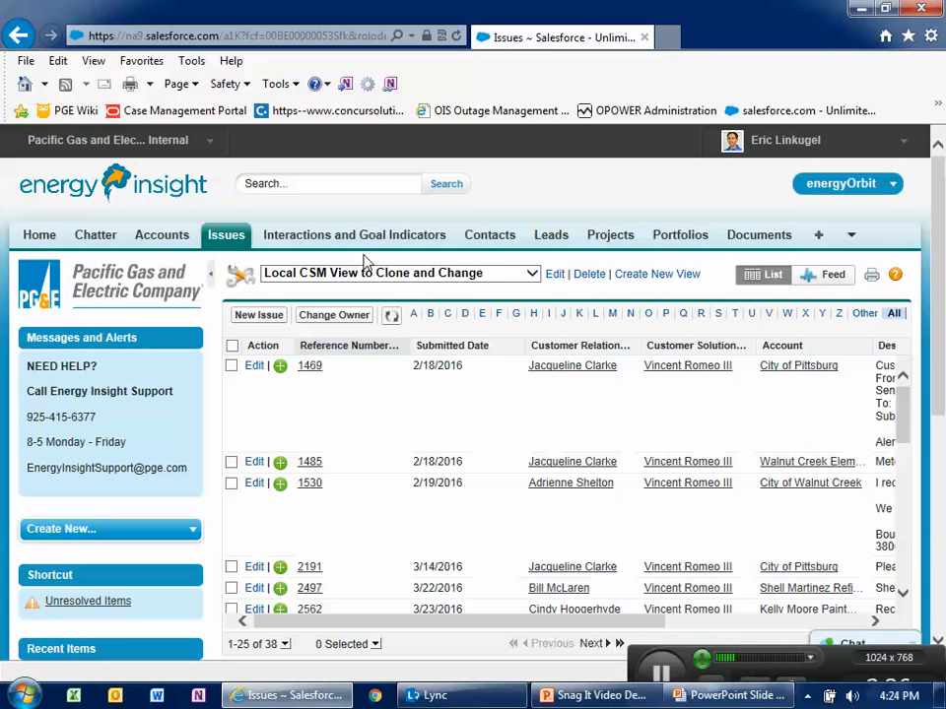
- Edit the copied view and rename it *1 Diablo Division New Issues to Claim
click(553, 275)
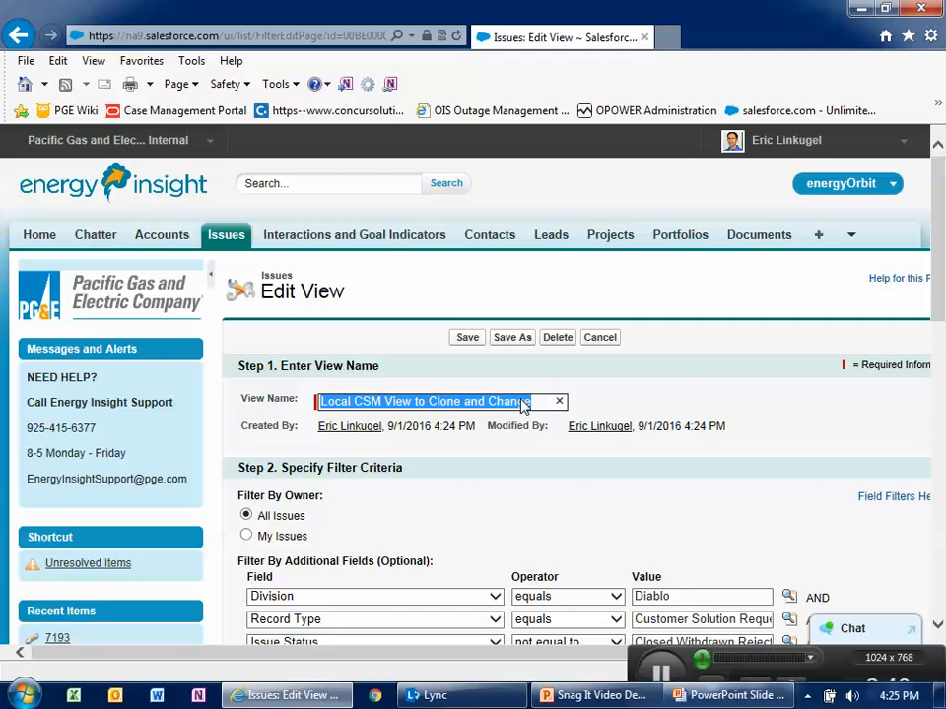
text(Diablo Division New Issues to Claim)
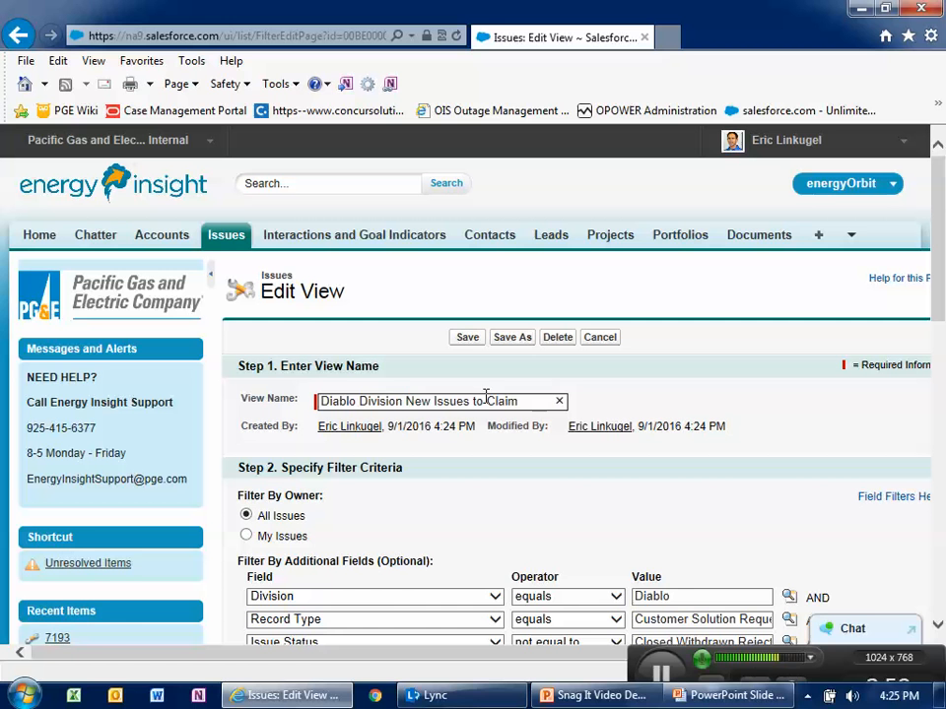
key(Home)
text(*1)
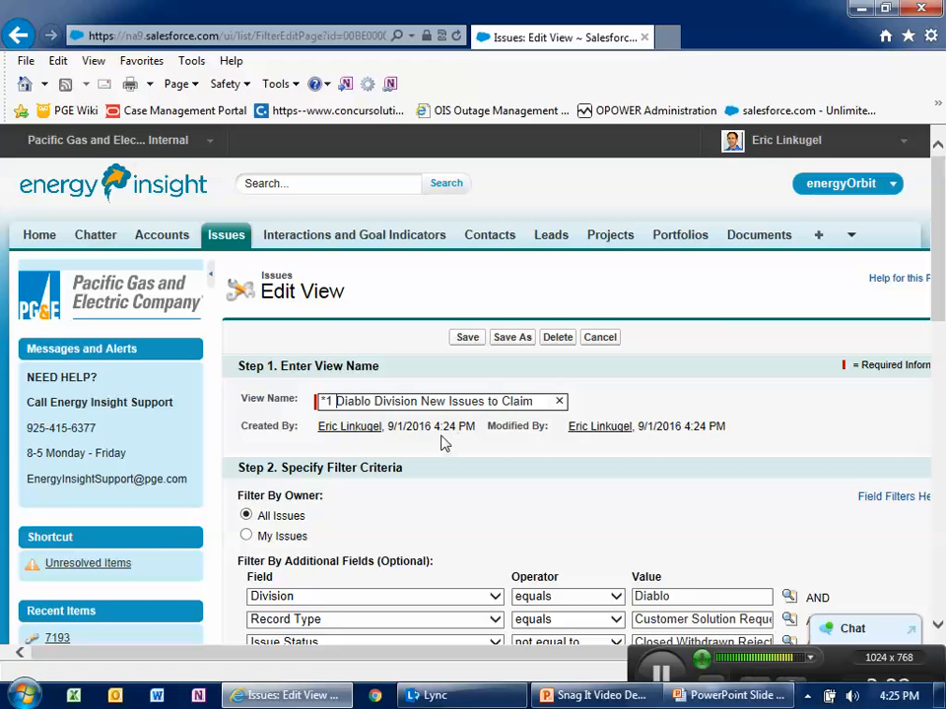
- Clear the Issue Status filter value
scroll(443, 443, down, 2)
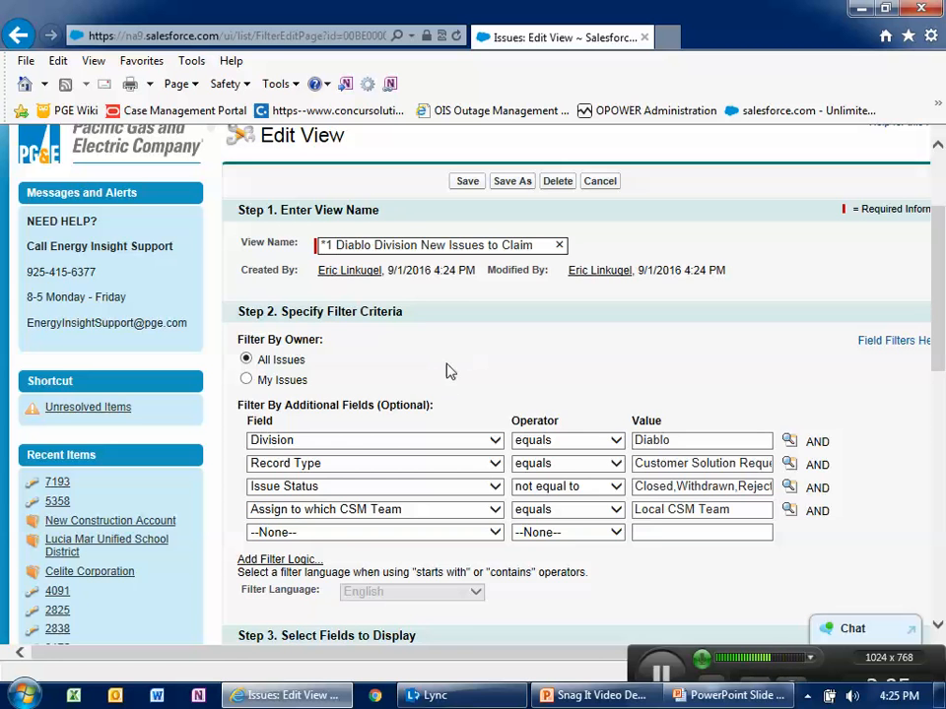
scroll(445, 372, down, 1)
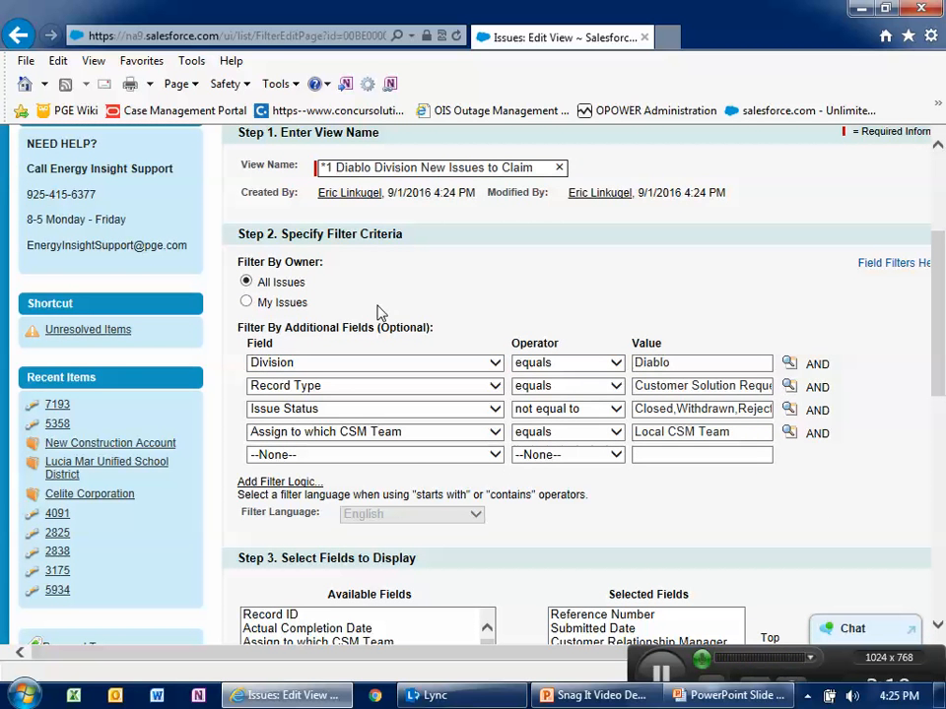
click(641, 411)
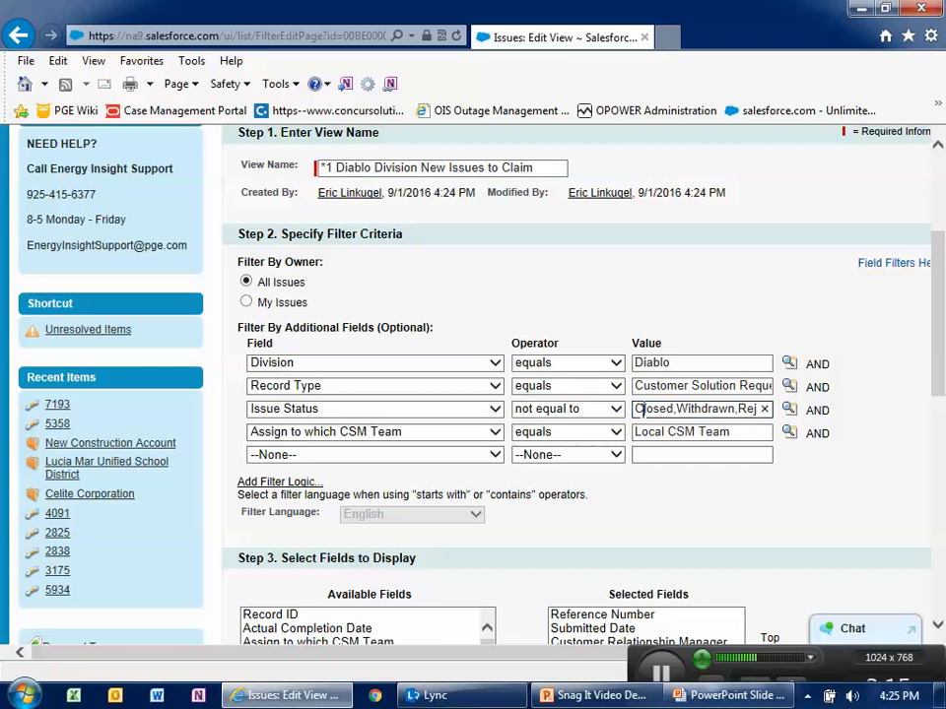
click(764, 411)
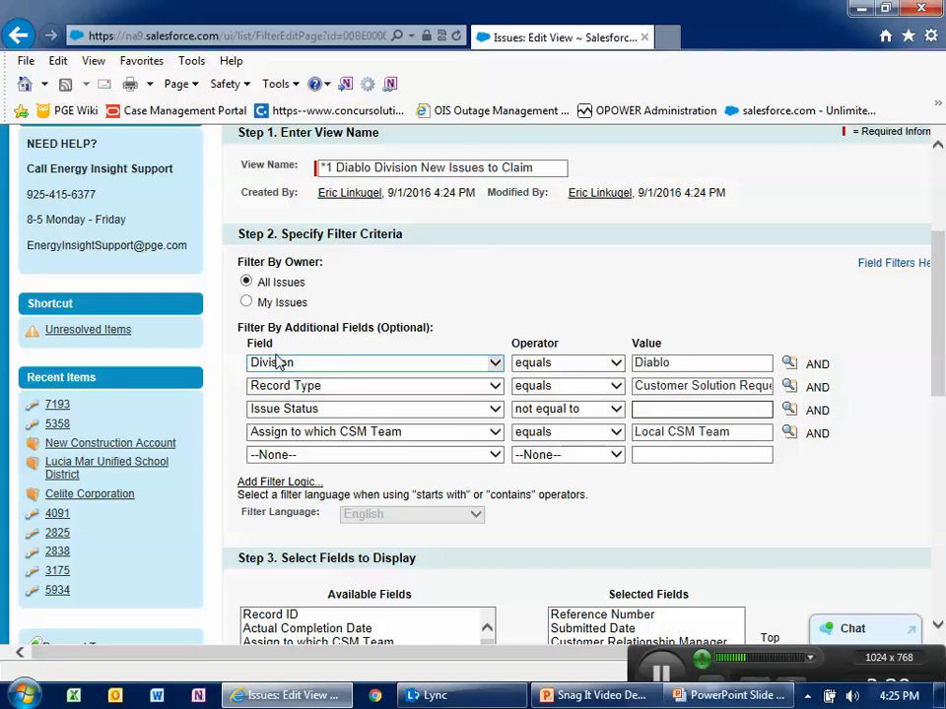
- Clear the Division filter value and reselect Diablo from the picklist lookup
double_click(694, 363)
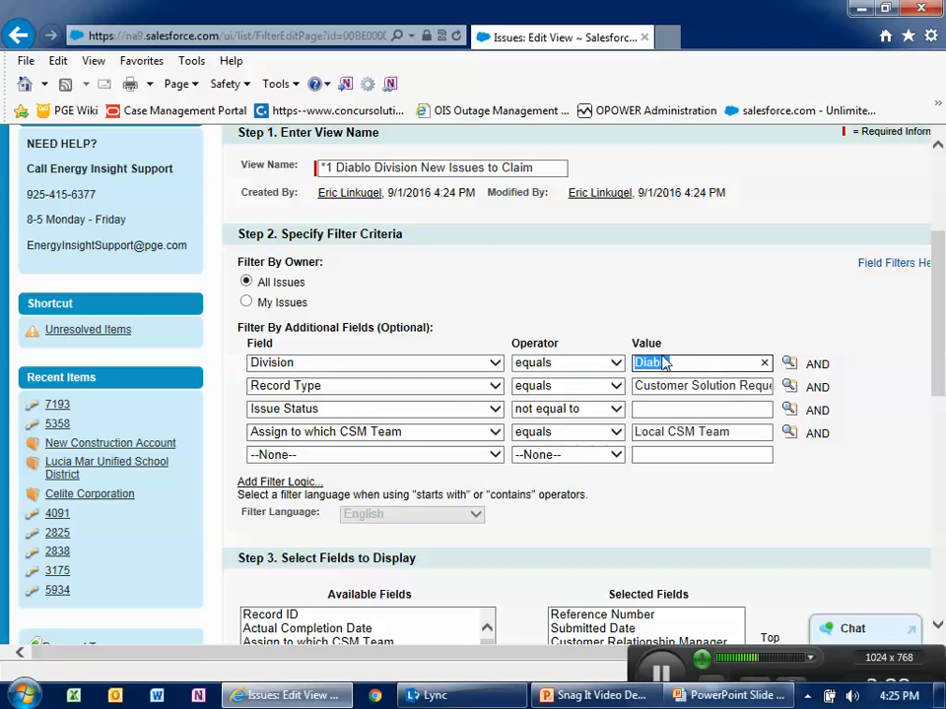
click(766, 363)
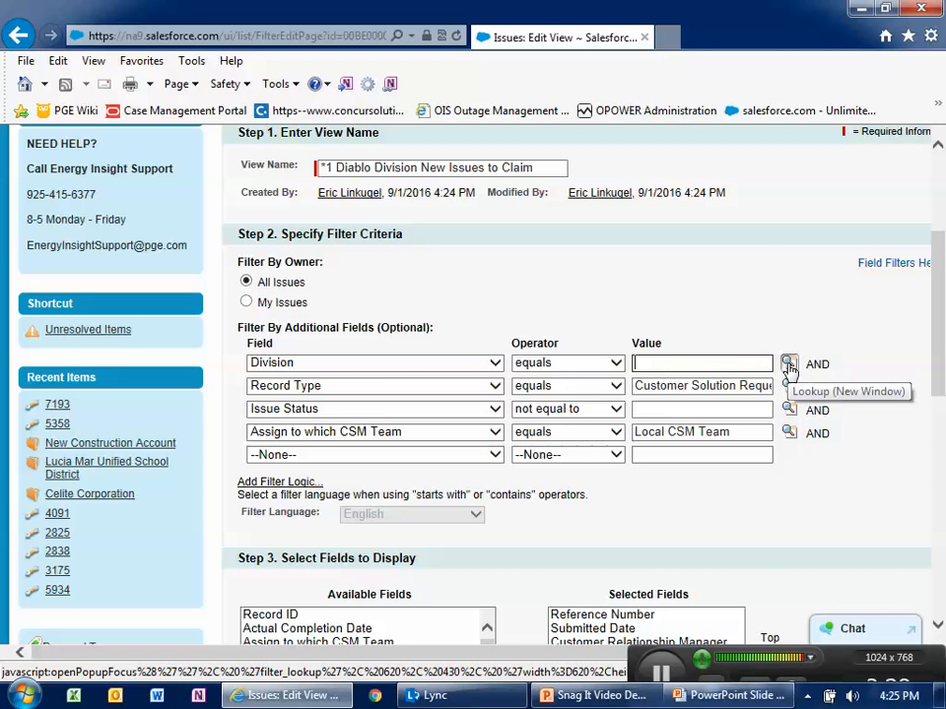
click(789, 363)
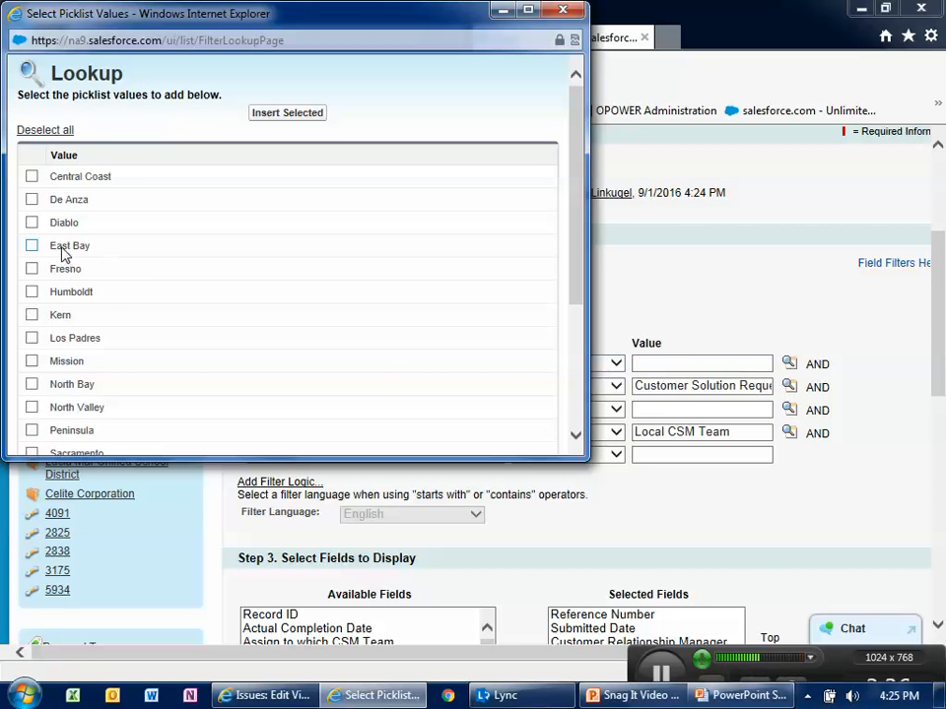
click(32, 223)
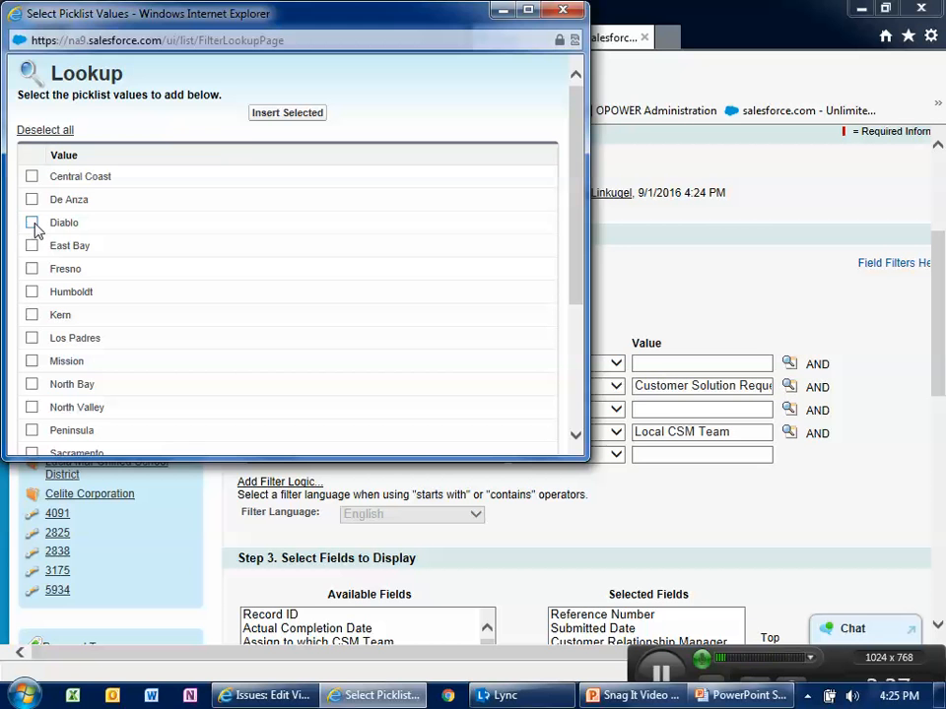
click(266, 114)
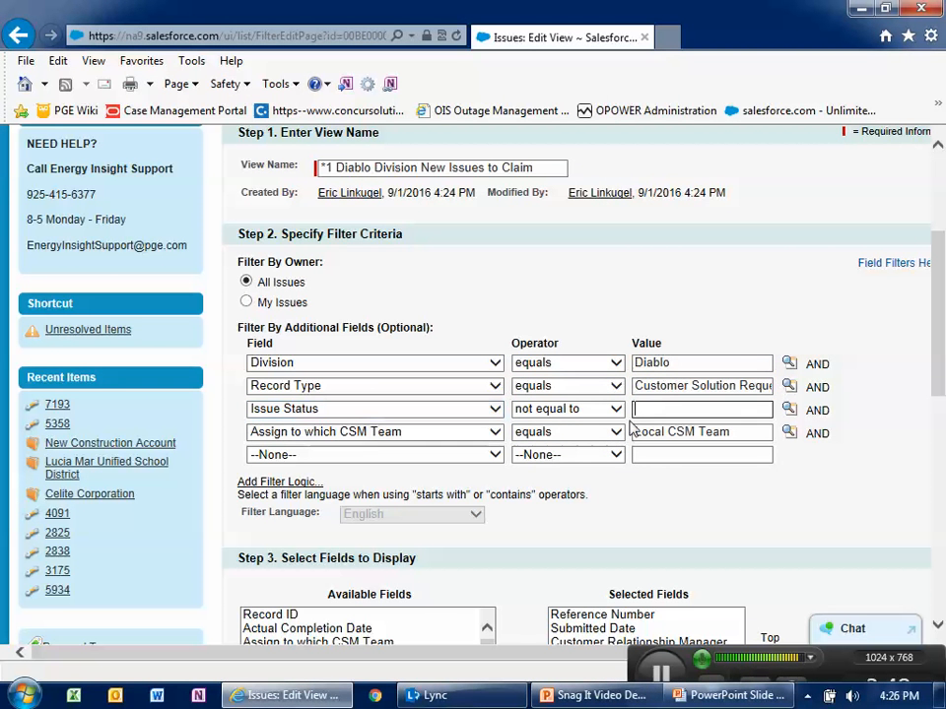
- Set the Issue Status filter value to Pending Assignment from the picklist lookup
click(788, 409)
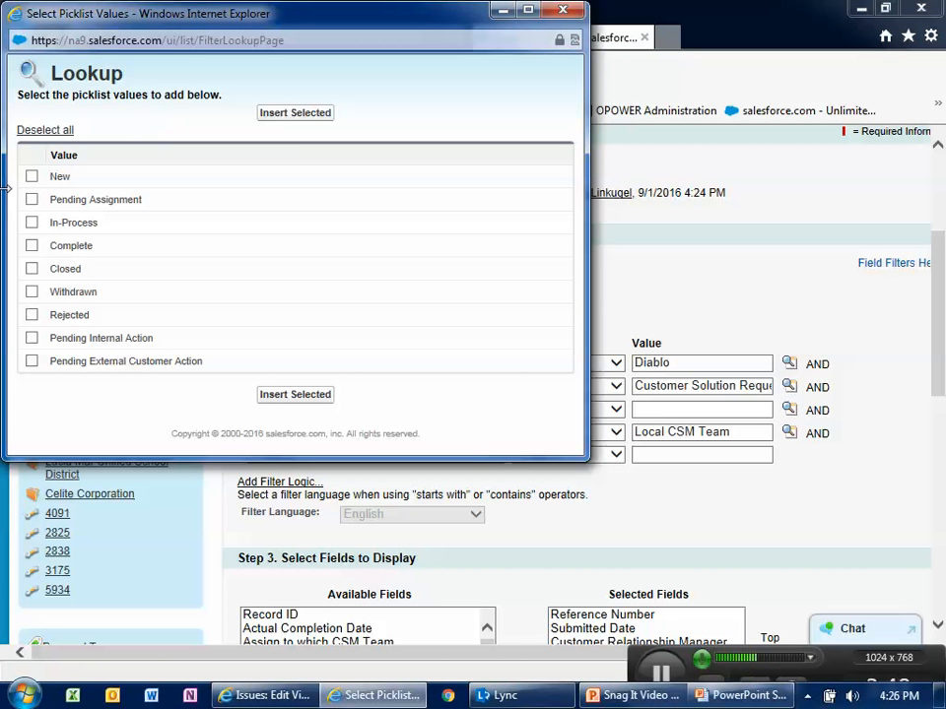
click(32, 200)
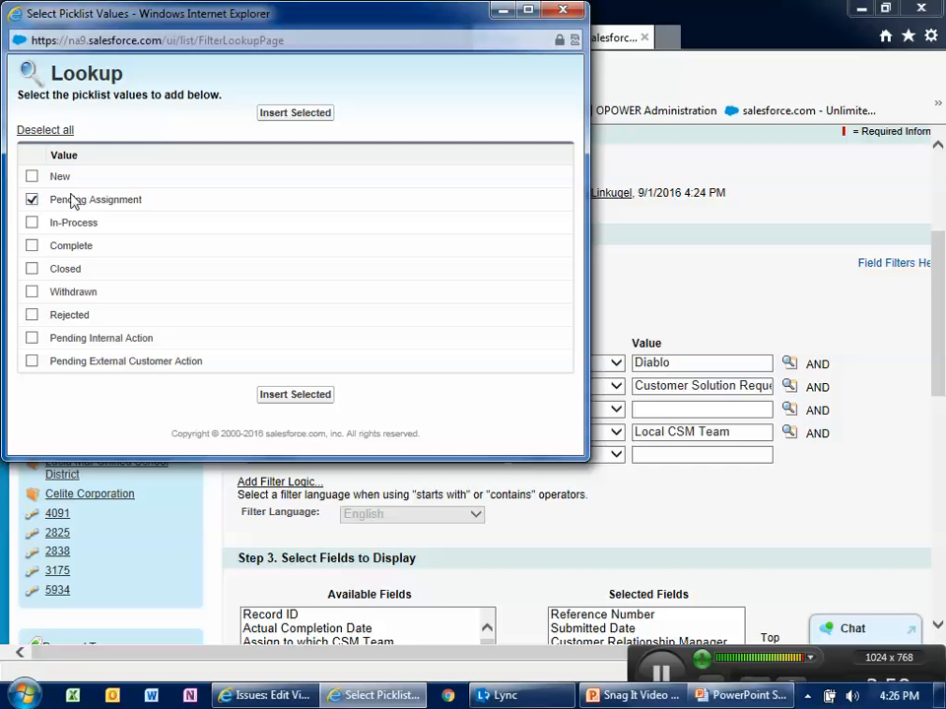
click(266, 397)
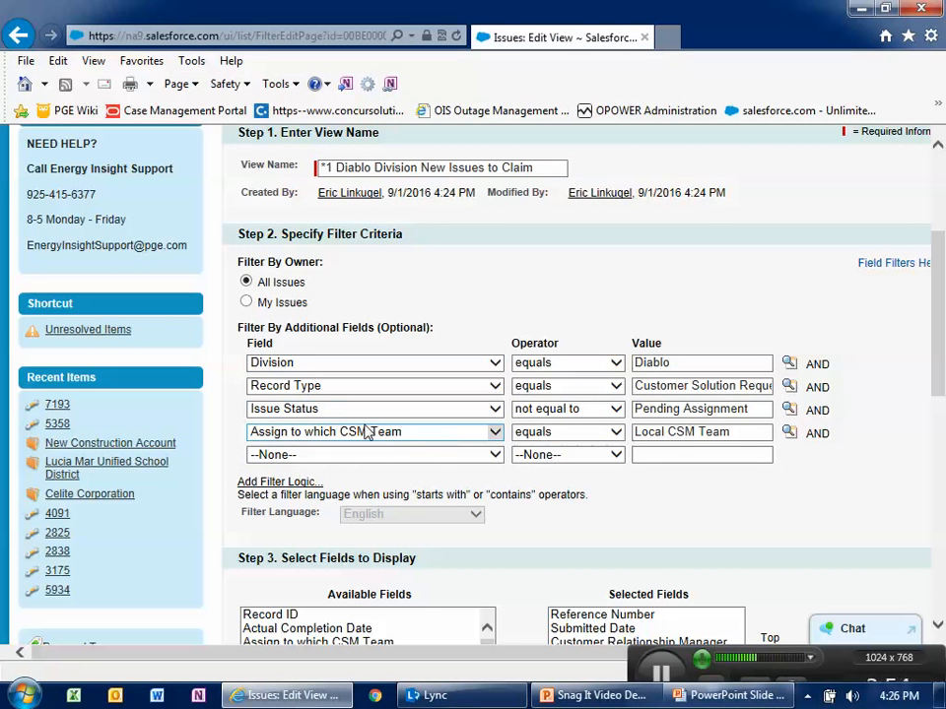
- Change the Issue Status filter operator to equals
click(581, 362)
click(556, 396)
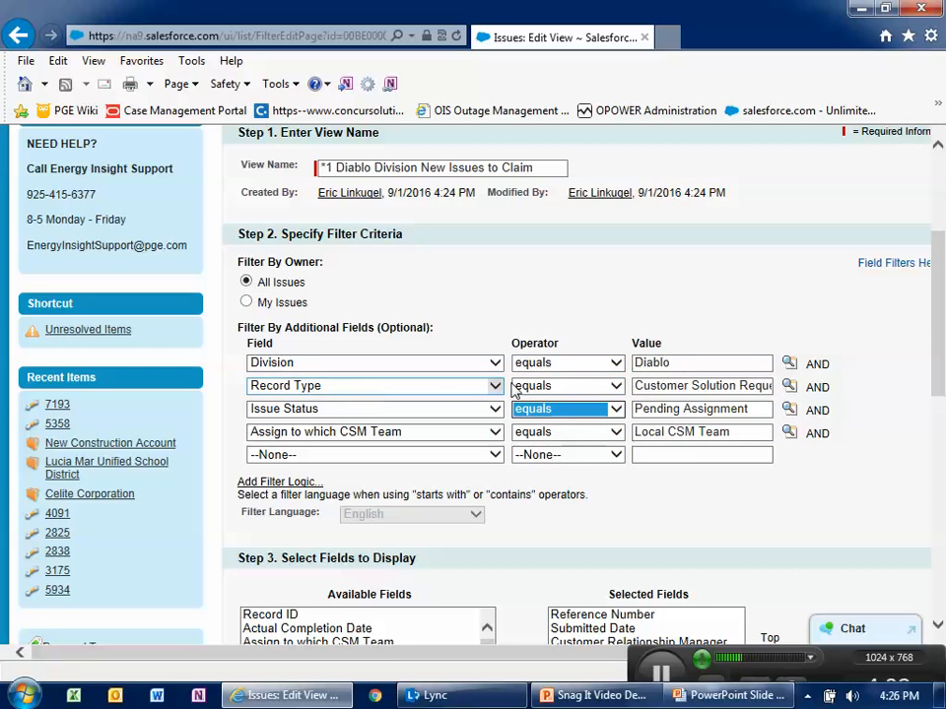
click(705, 386)
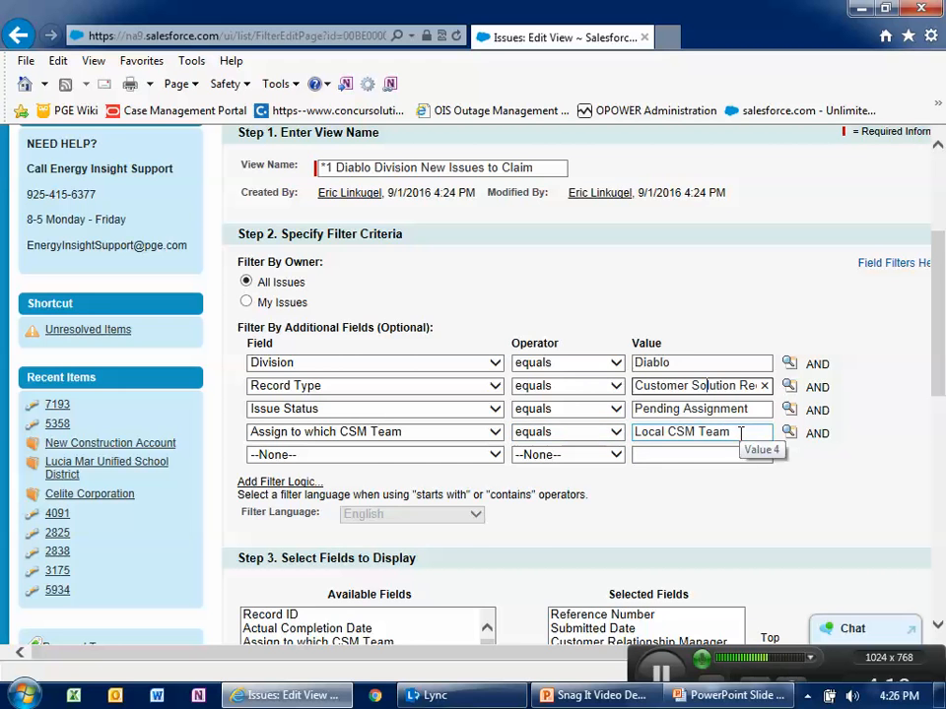
scroll(661, 449, down, 3)
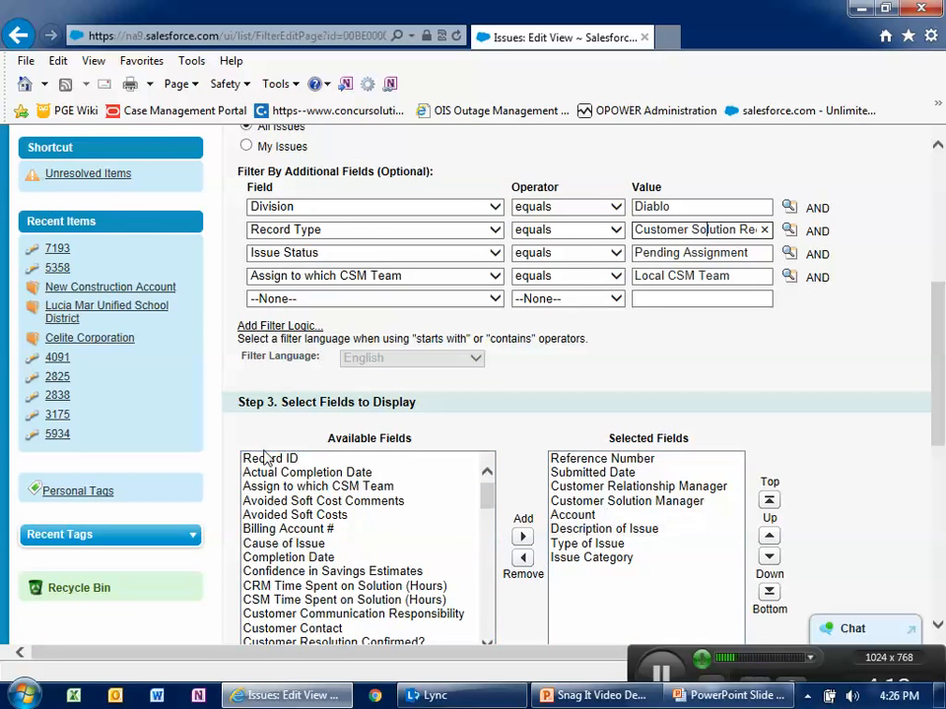
scroll(296, 423, up, 3)
scroll(320, 412, up, 2)
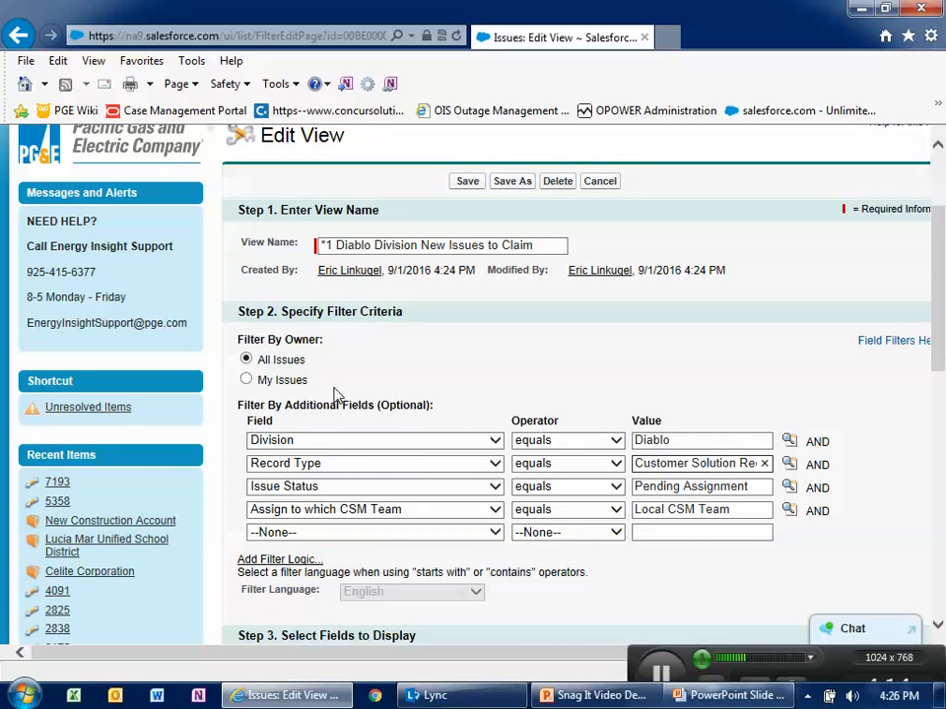
double_click(703, 444)
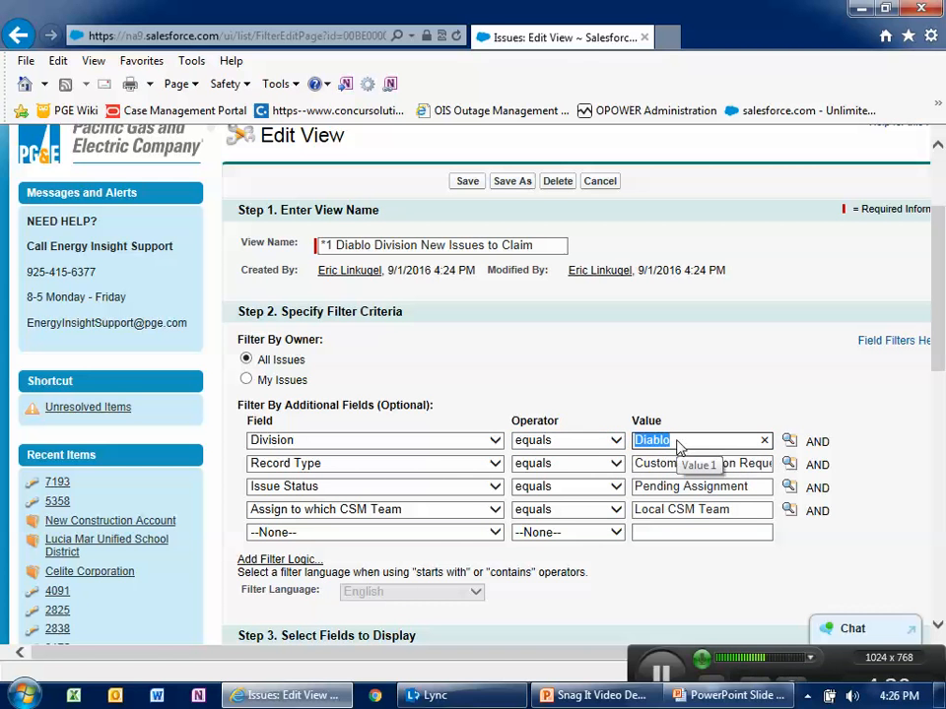
click(667, 487)
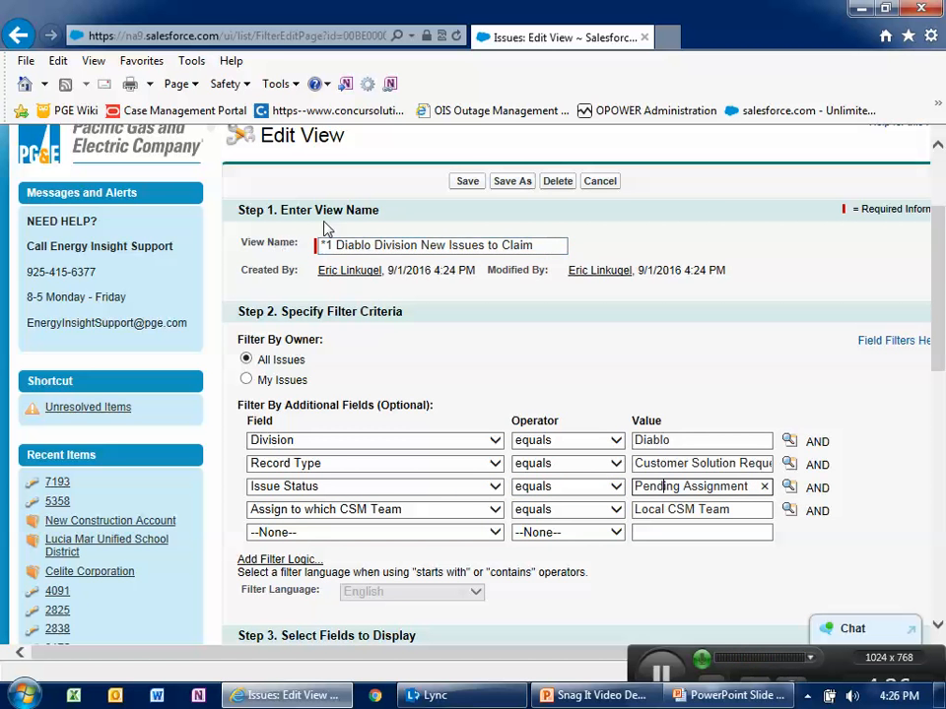
- Restrict the view's visibility to only me
scroll(493, 295, down, 4)
scroll(433, 404, down, 3)
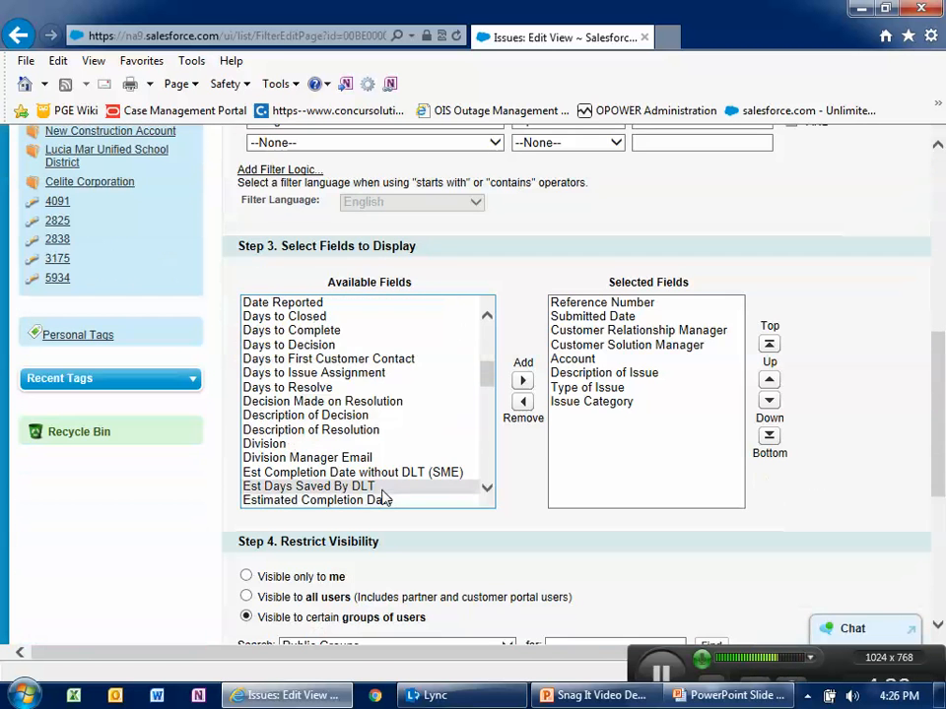
click(296, 587)
scroll(527, 379, up, 7)
scroll(523, 370, down, 10)
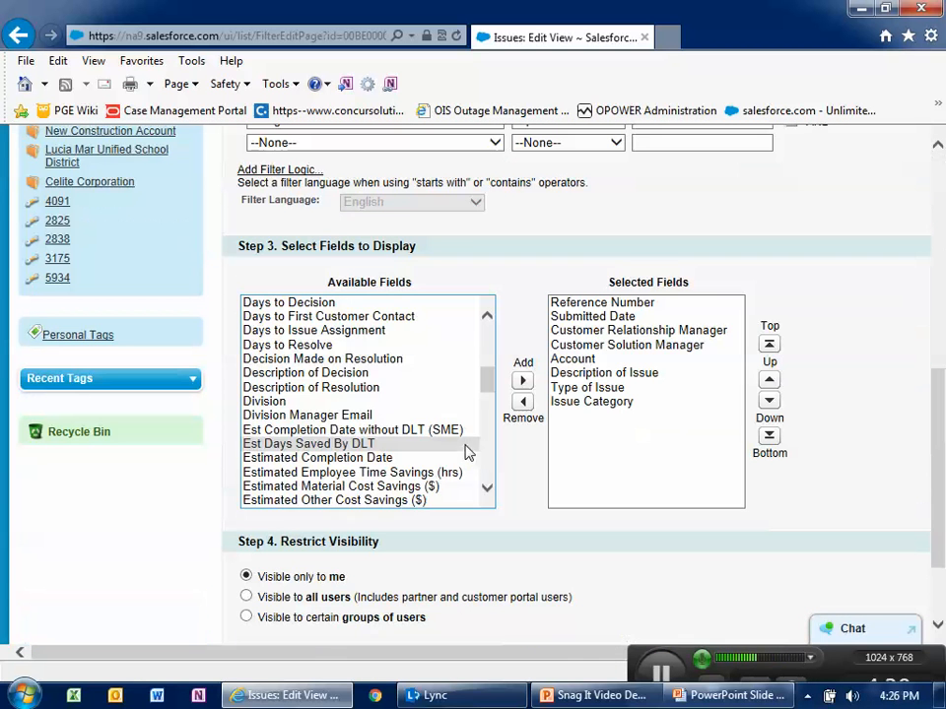
scroll(469, 454, down, 3)
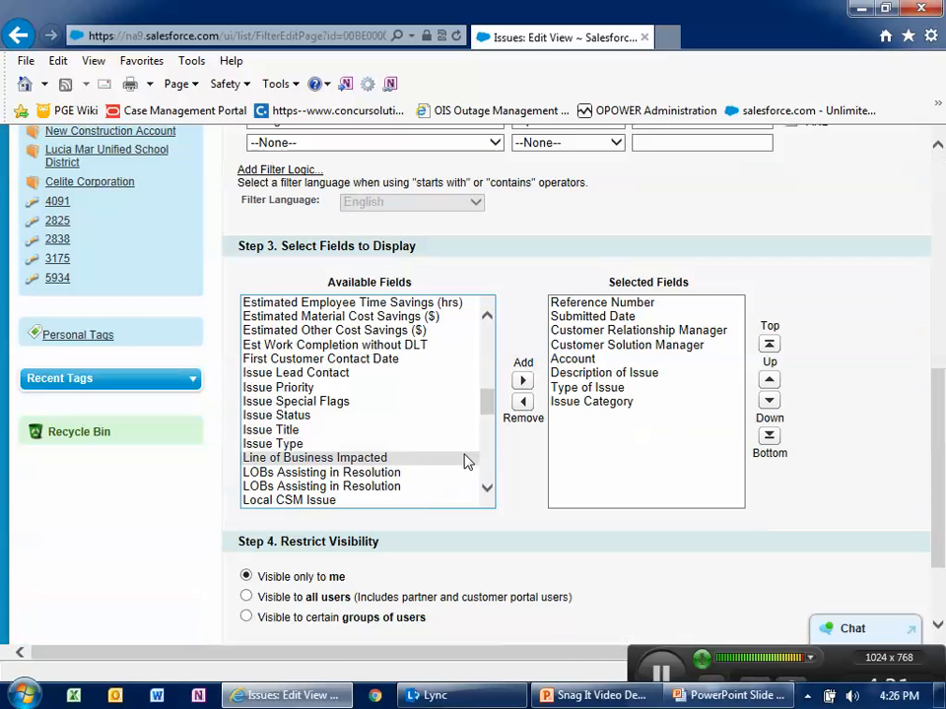
click(246, 578)
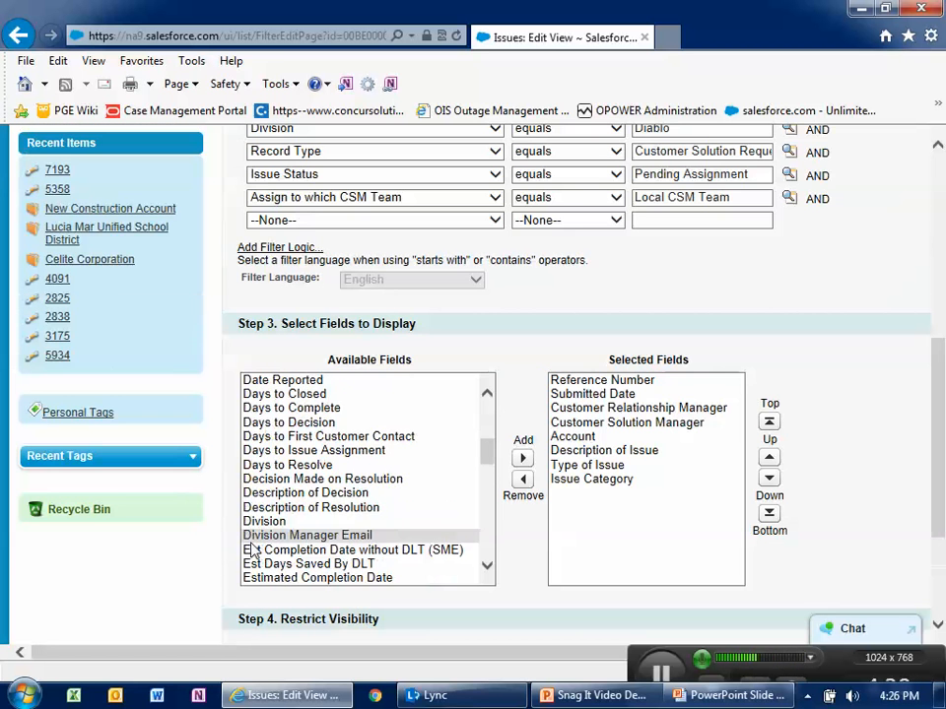
scroll(408, 469, up, 5)
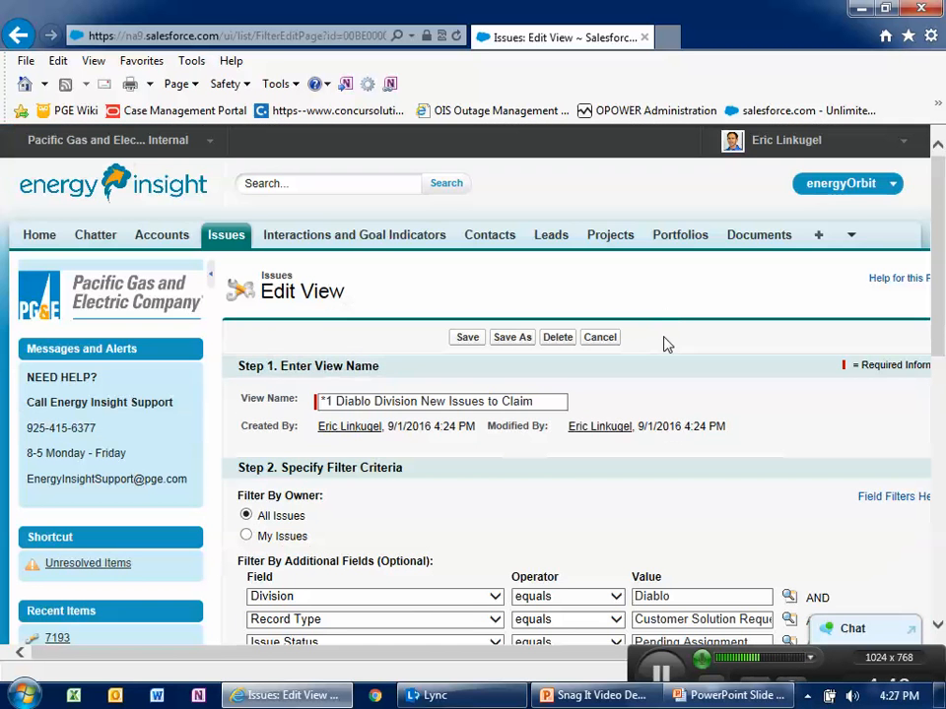
- Save the configured view as a new view and reopen it for editing
click(513, 339)
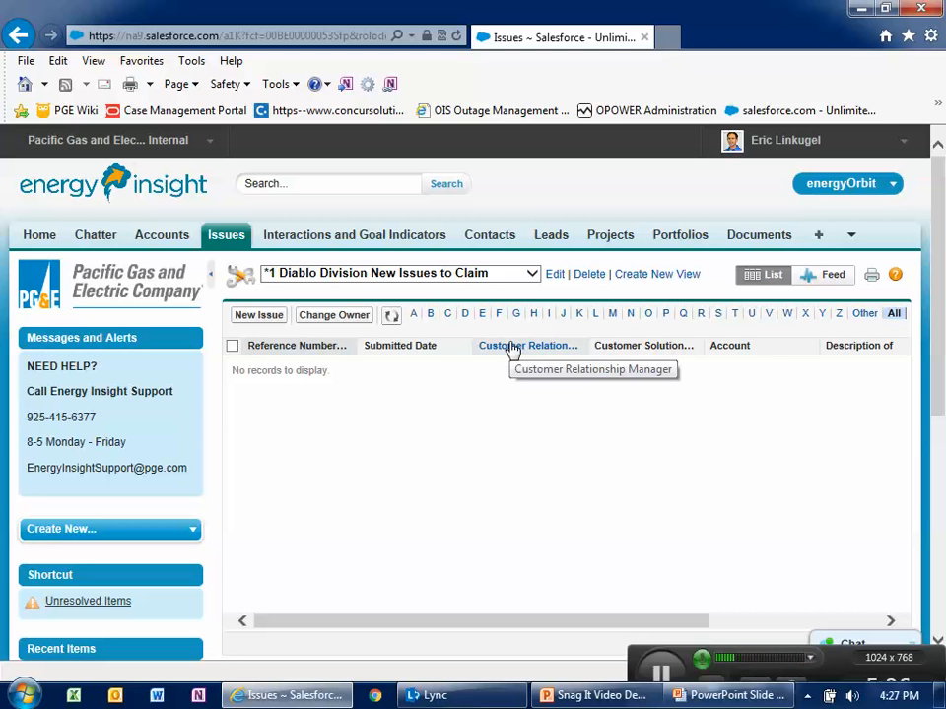
click(556, 276)
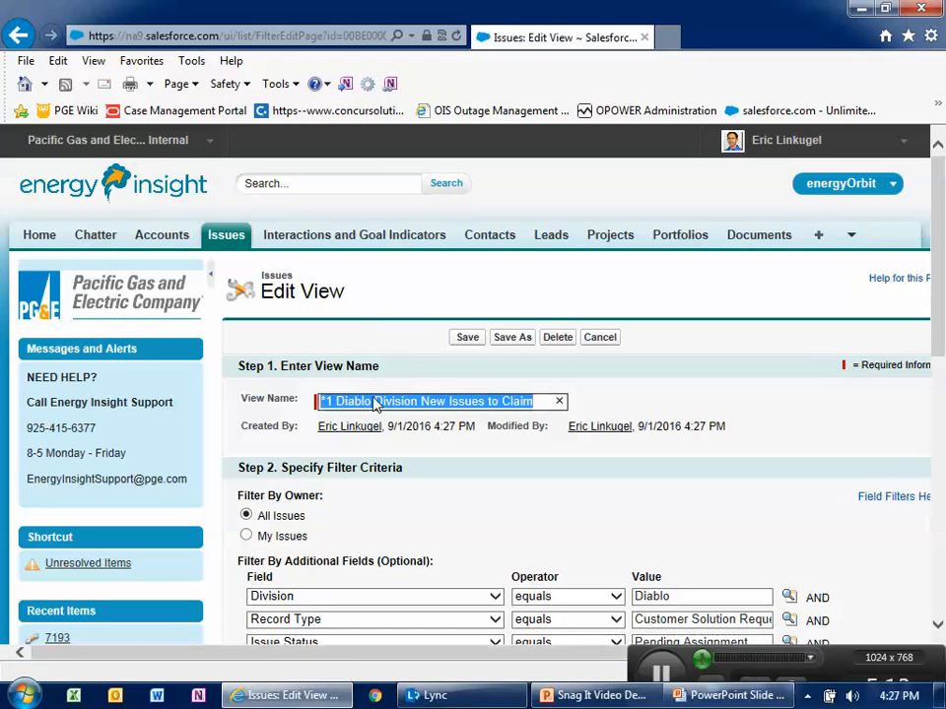
- Rename the view to *2 Diablo Division Open Issues and save it as a new view
click(325, 401)
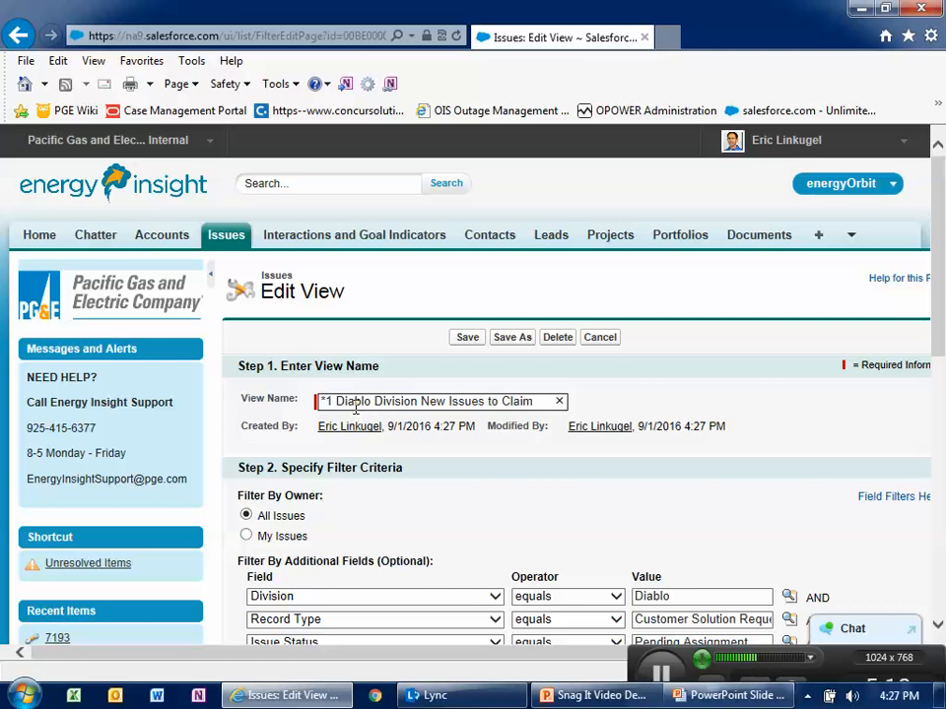
key(Delete)
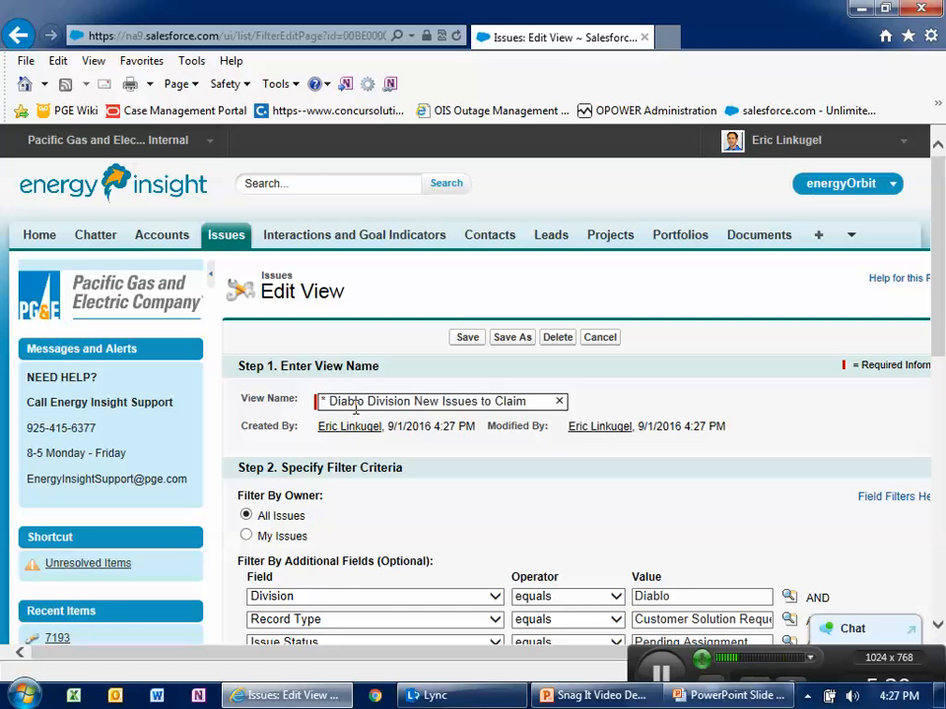
text(2)
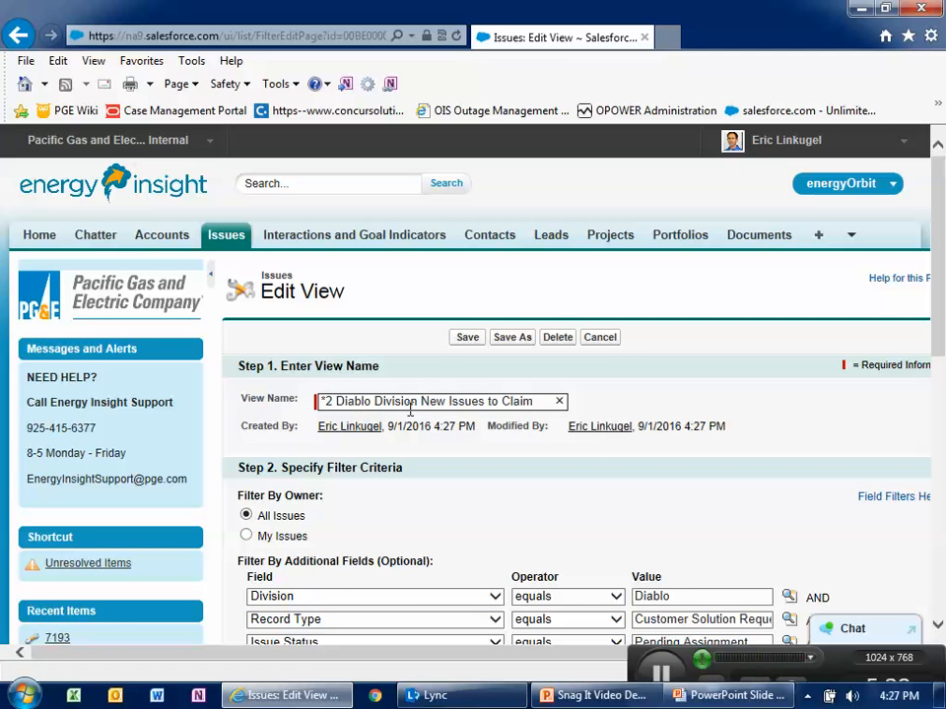
drag(421, 401, 620, 408)
text(O)
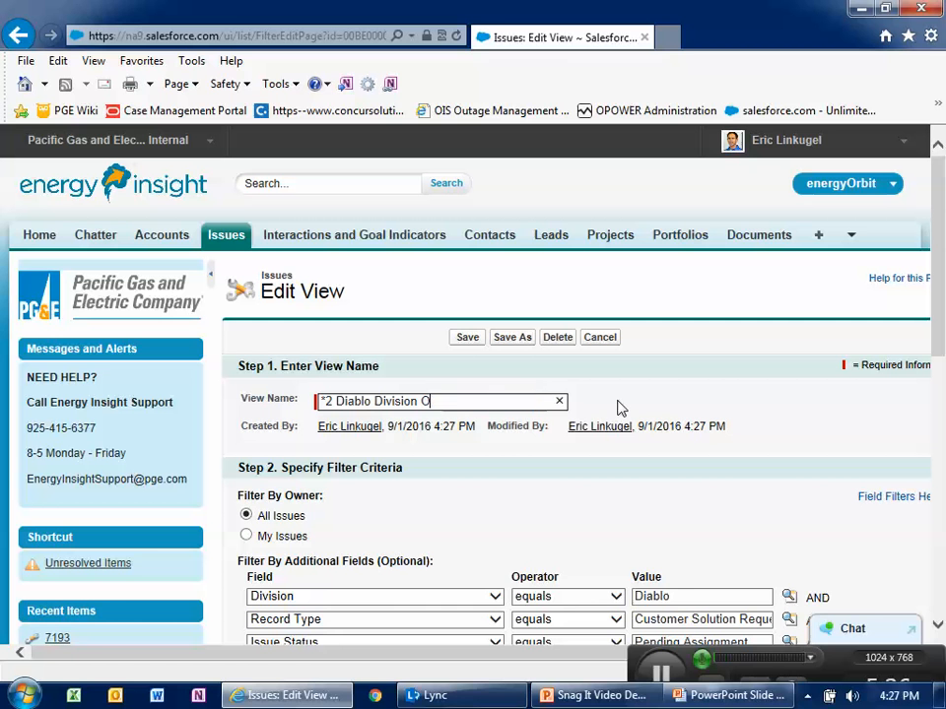
text(pen Issues)
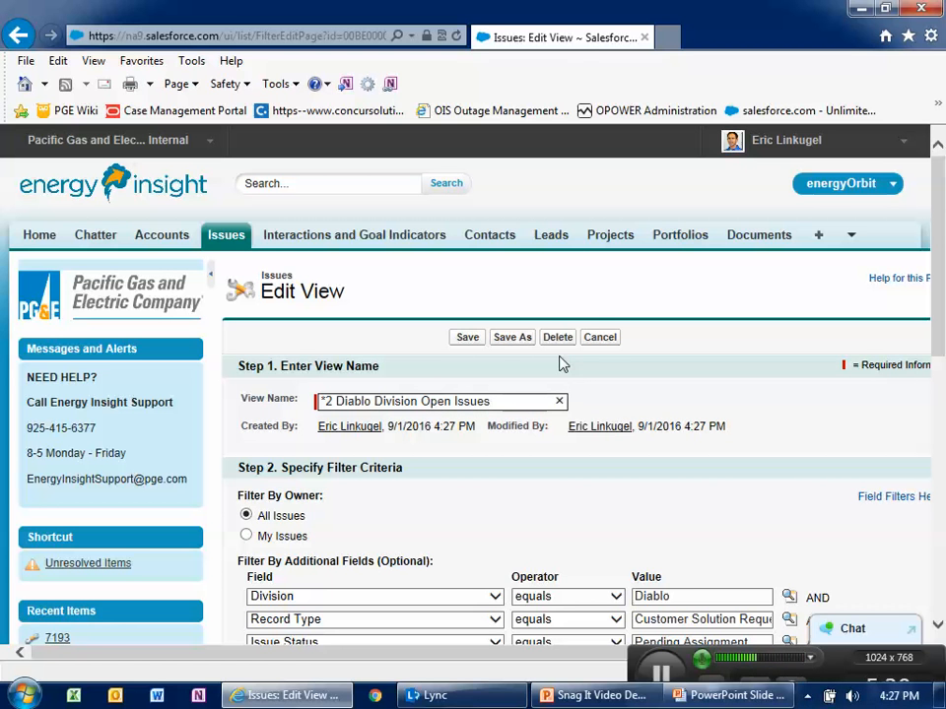
click(509, 338)
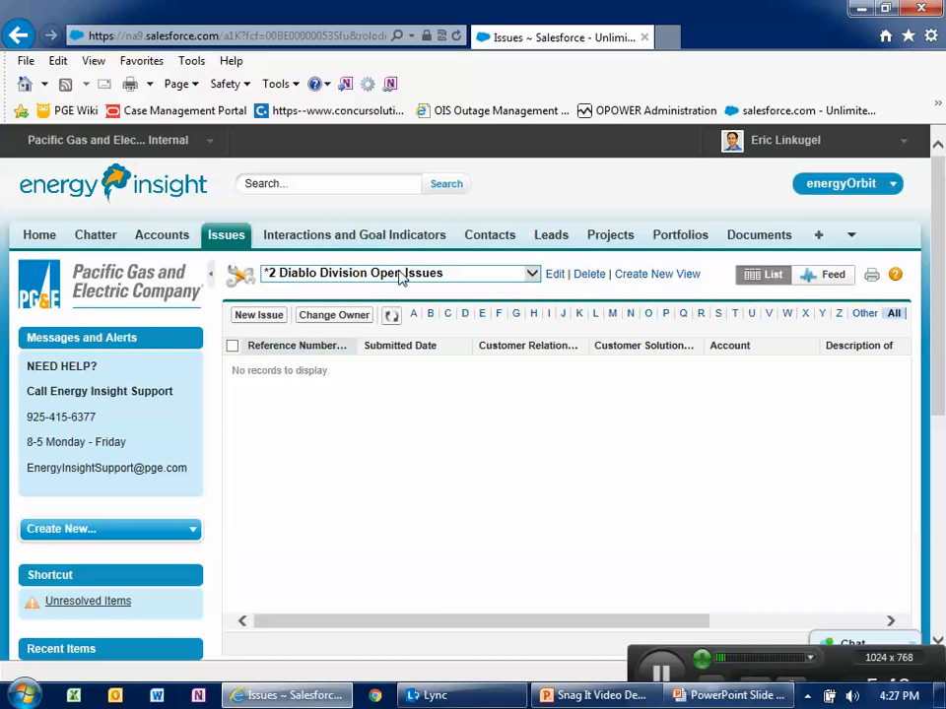
- Change the Issue Status filter operator to not equal to
click(555, 275)
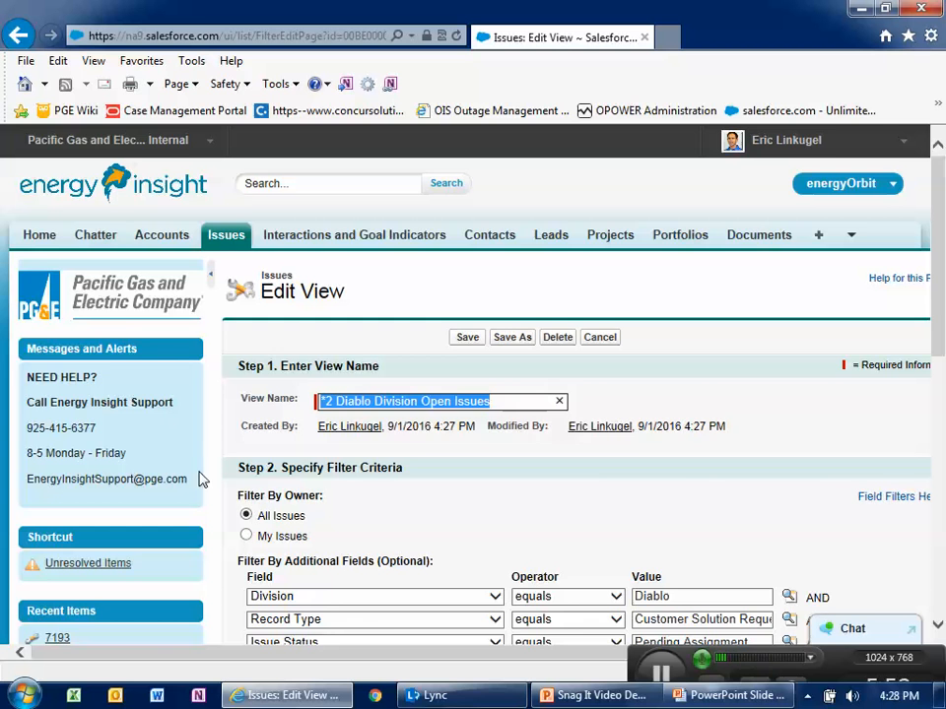
scroll(349, 412, down, 3)
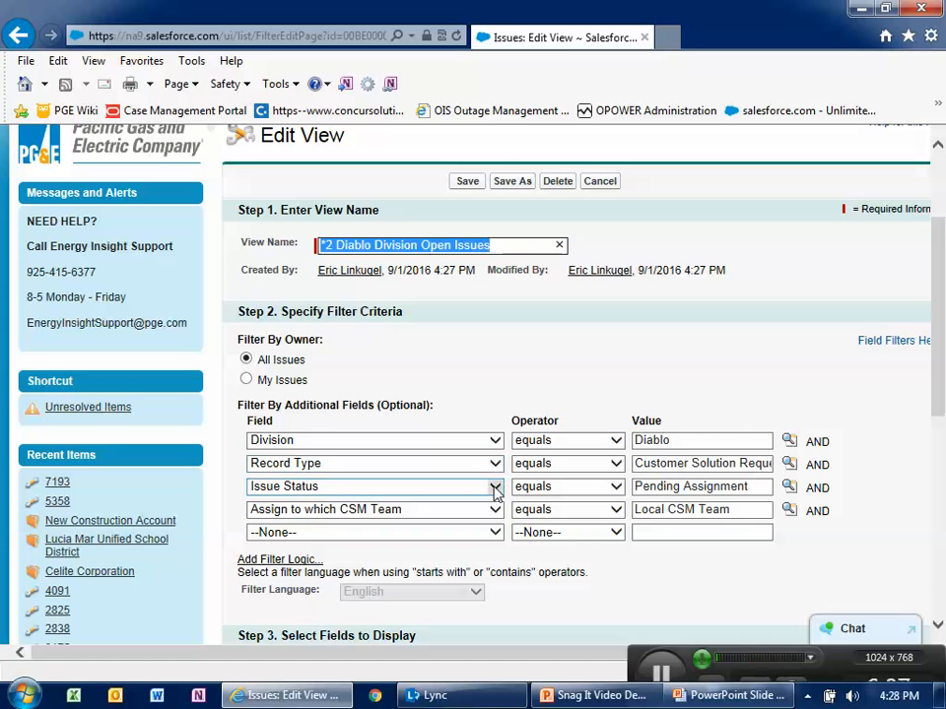
click(615, 486)
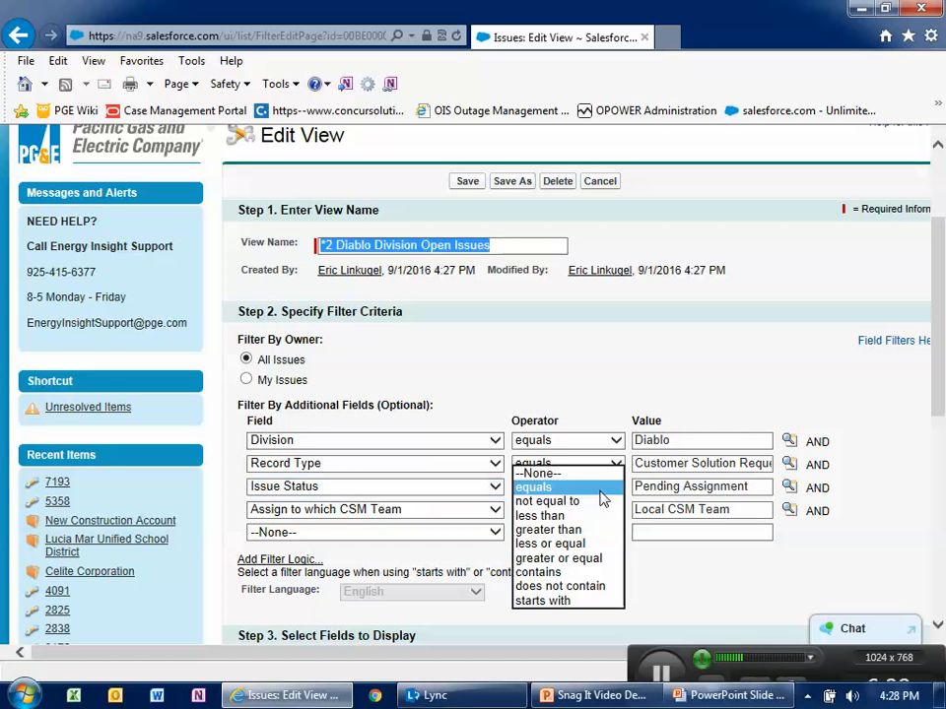
click(568, 505)
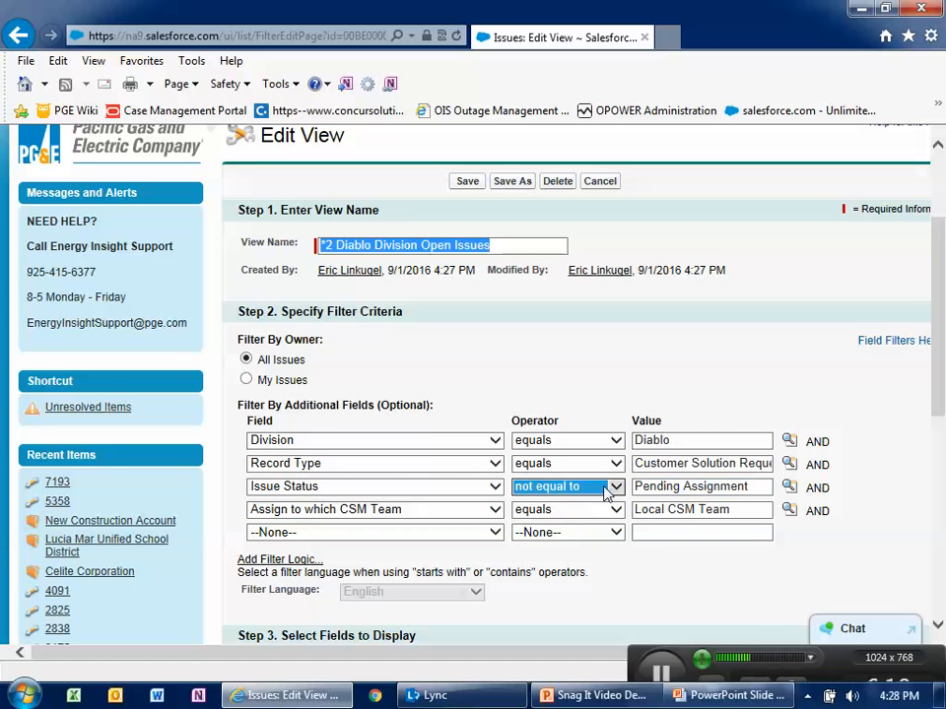
- Replace the Issue Status filter value with Closed, Withdrawn and Rejected from the picklist lookup
click(754, 486)
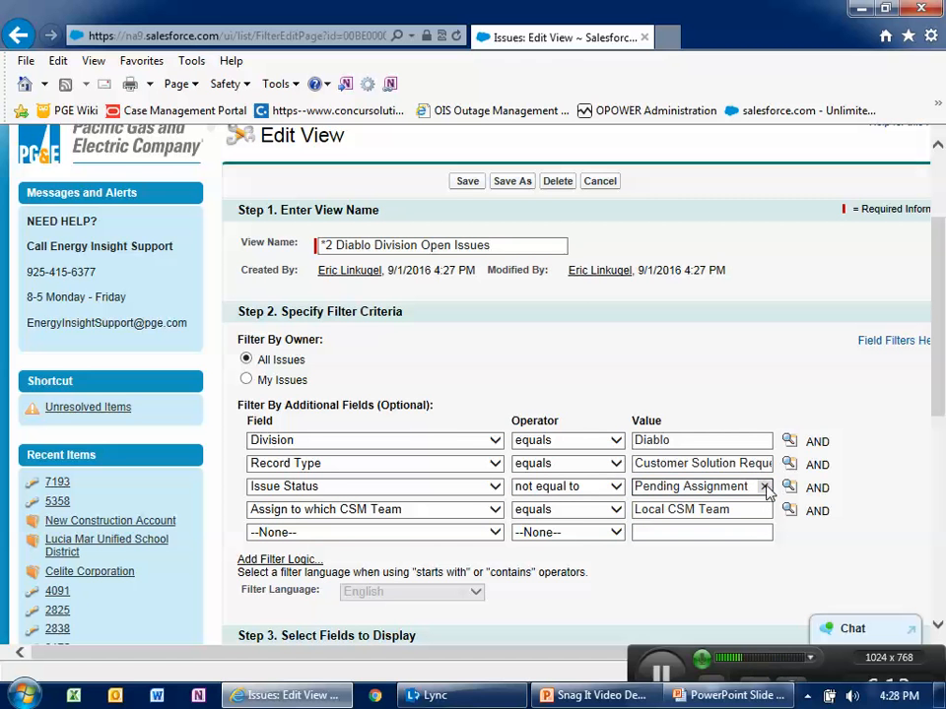
click(764, 486)
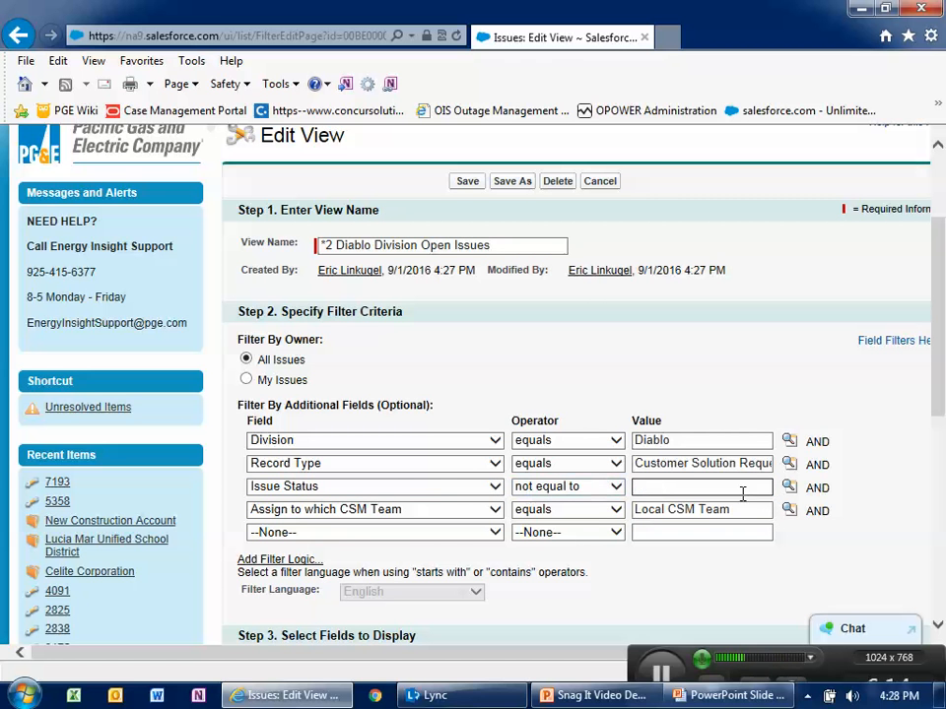
click(788, 486)
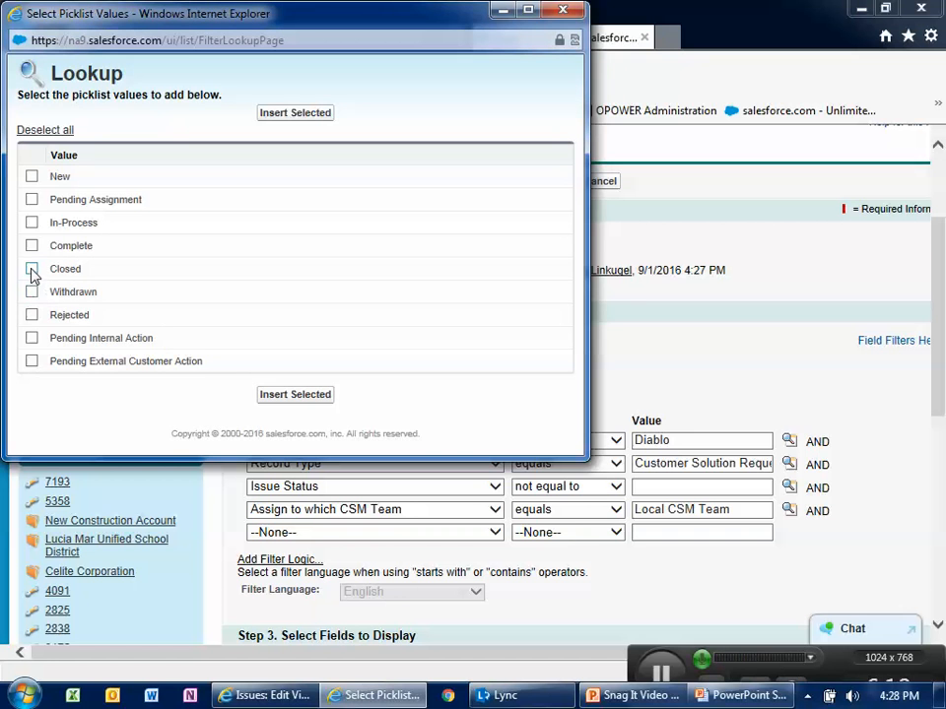
click(31, 269)
click(32, 291)
click(31, 315)
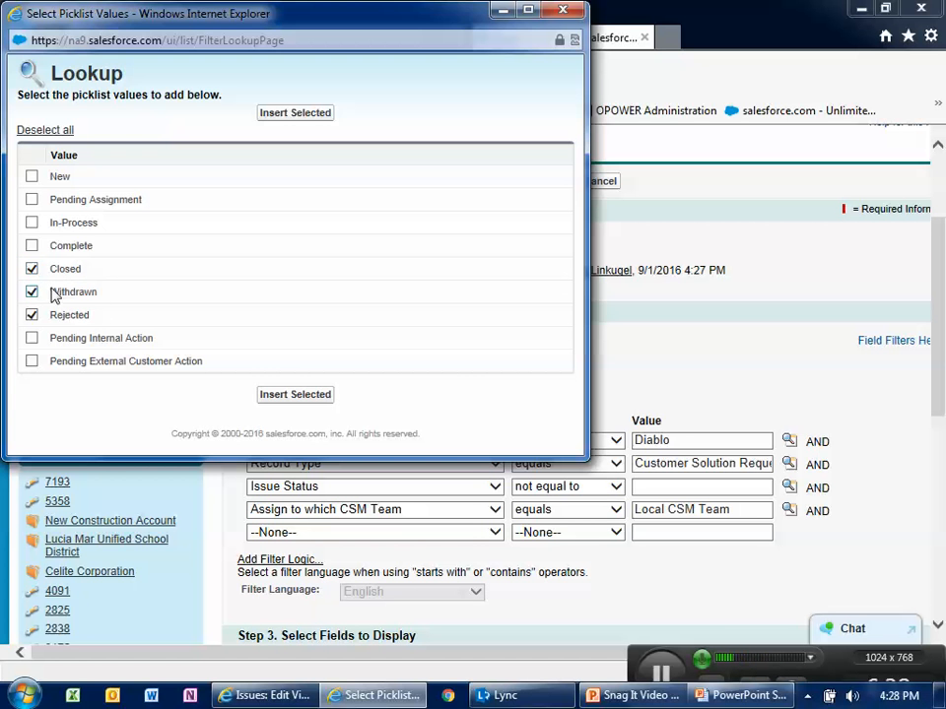
click(269, 395)
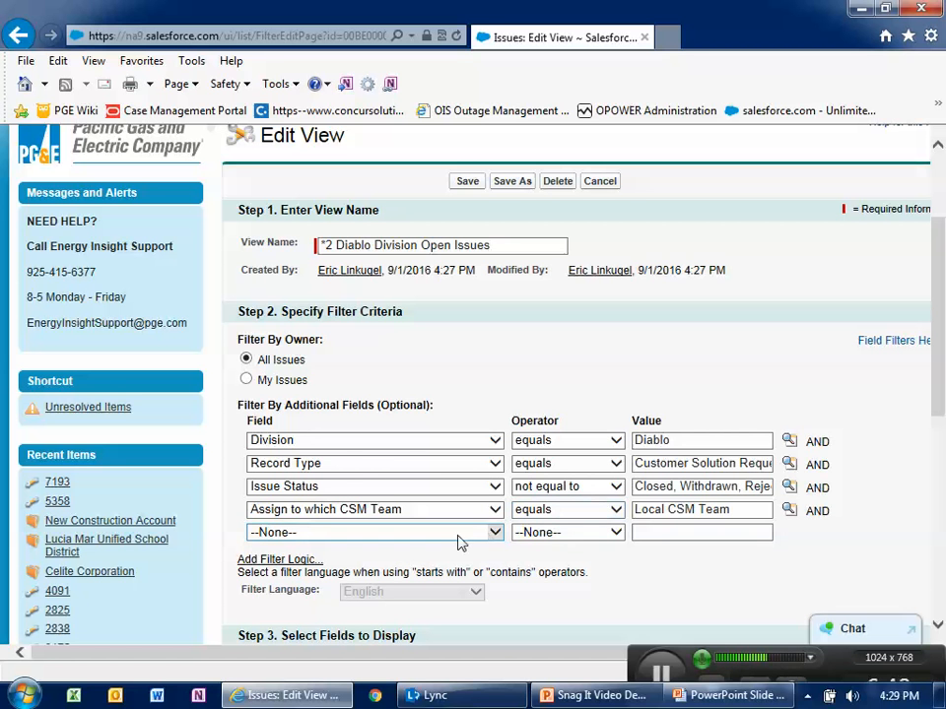
- Add a Customer Solution Manager not equal to blank filter row and save the view
click(414, 533)
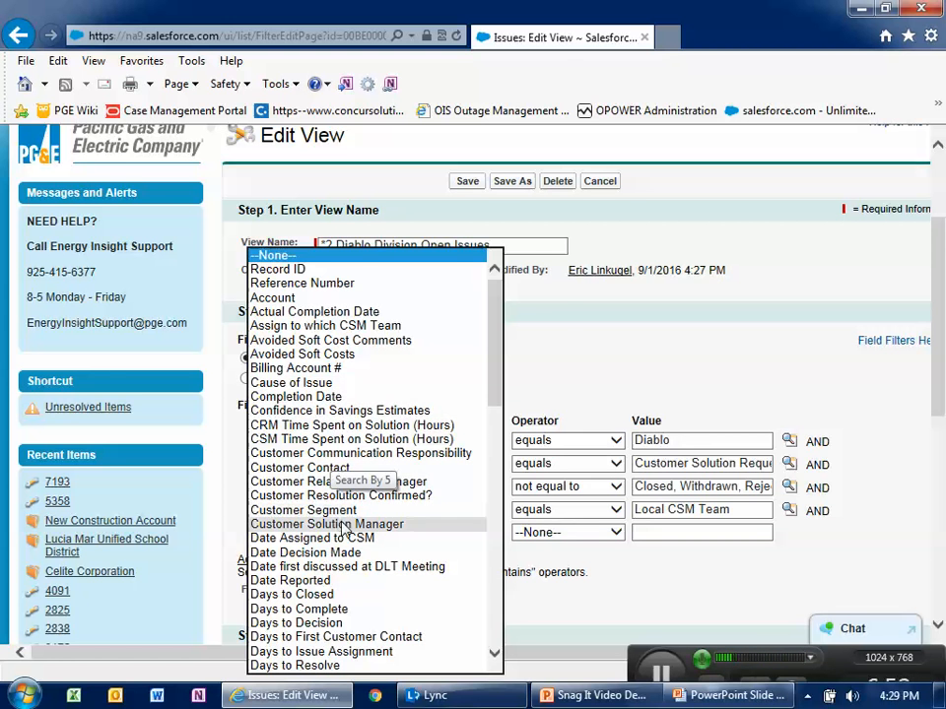
click(276, 524)
click(549, 533)
click(540, 519)
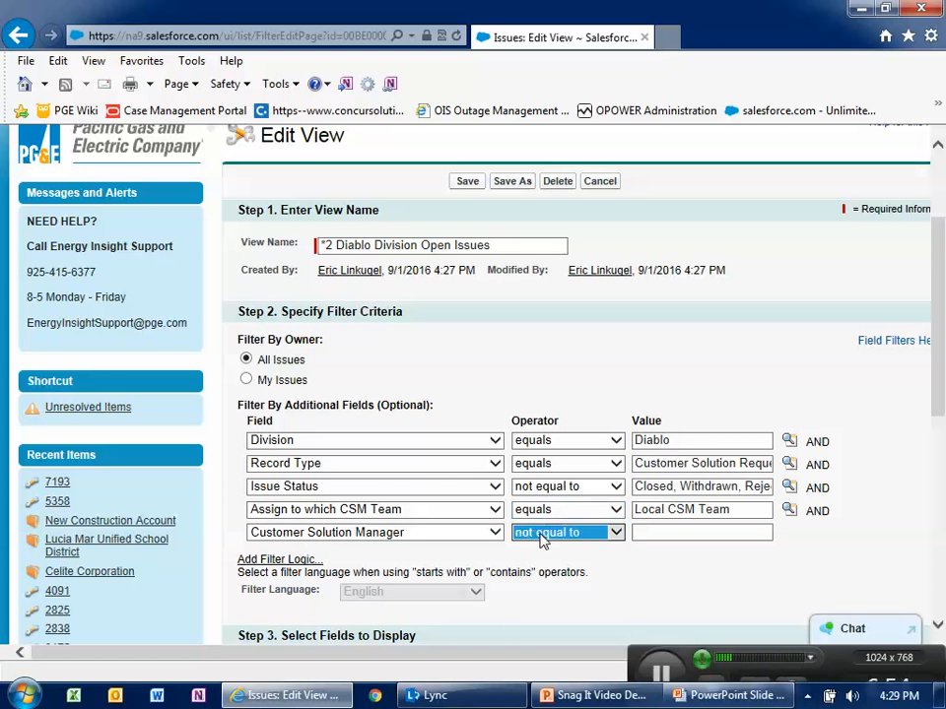
click(672, 533)
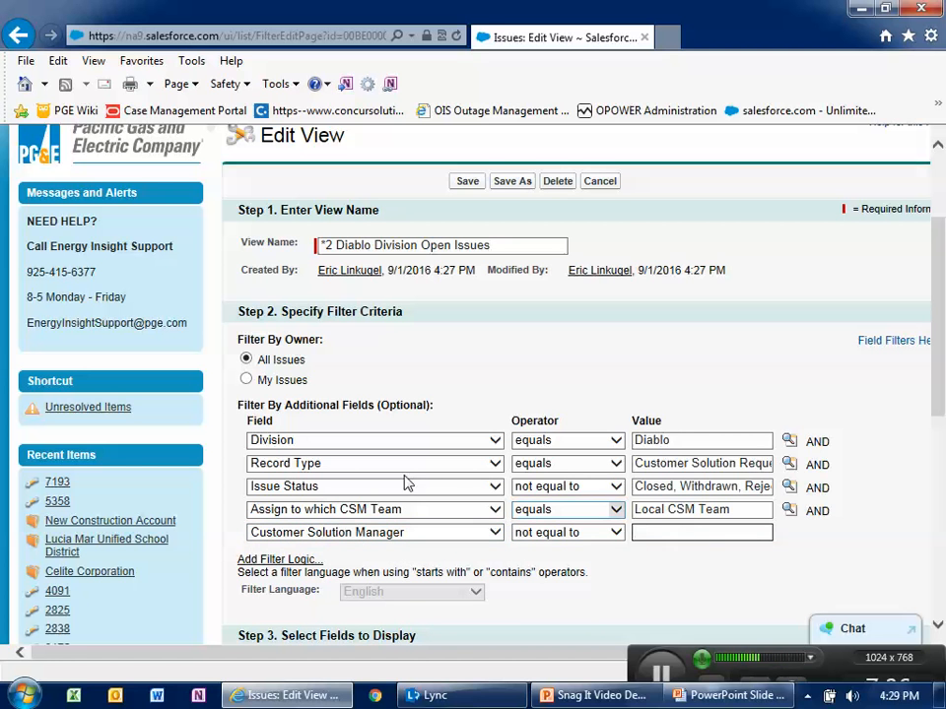
click(469, 183)
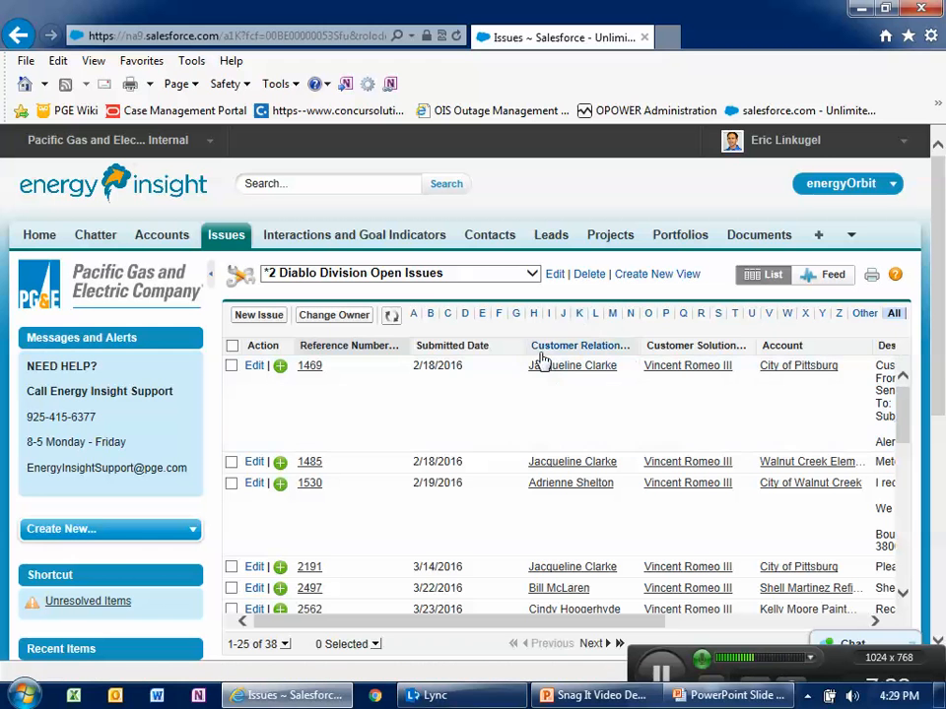
- Rename the view to *3 Diablo Division Closed Issues and save it as a new view
click(553, 276)
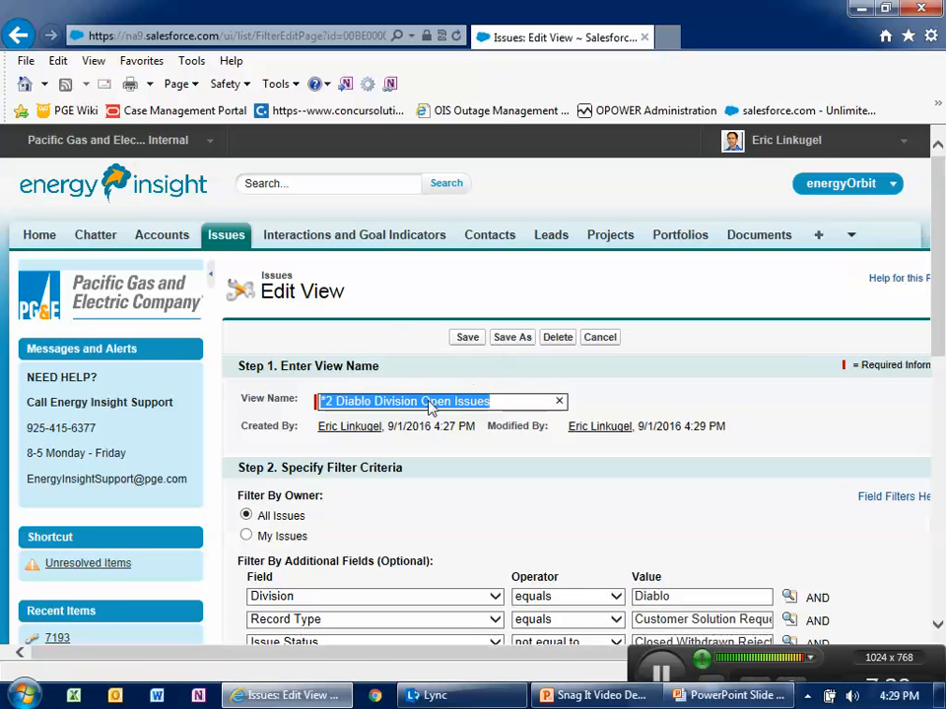
click(330, 401)
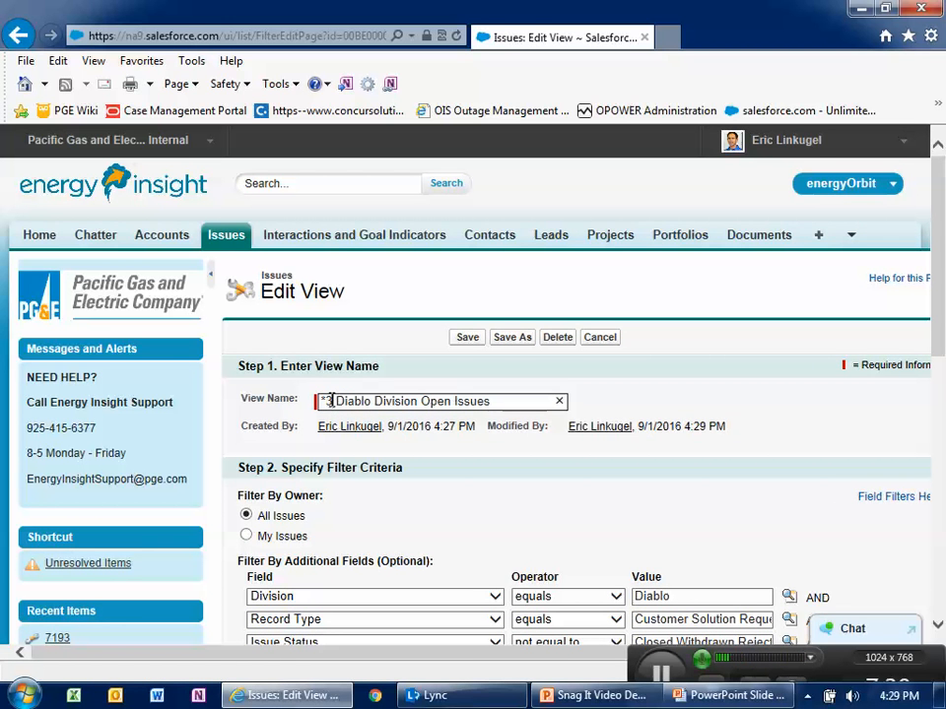
key(Delete)
key(Delete)
key(Delete)
key(Delete)
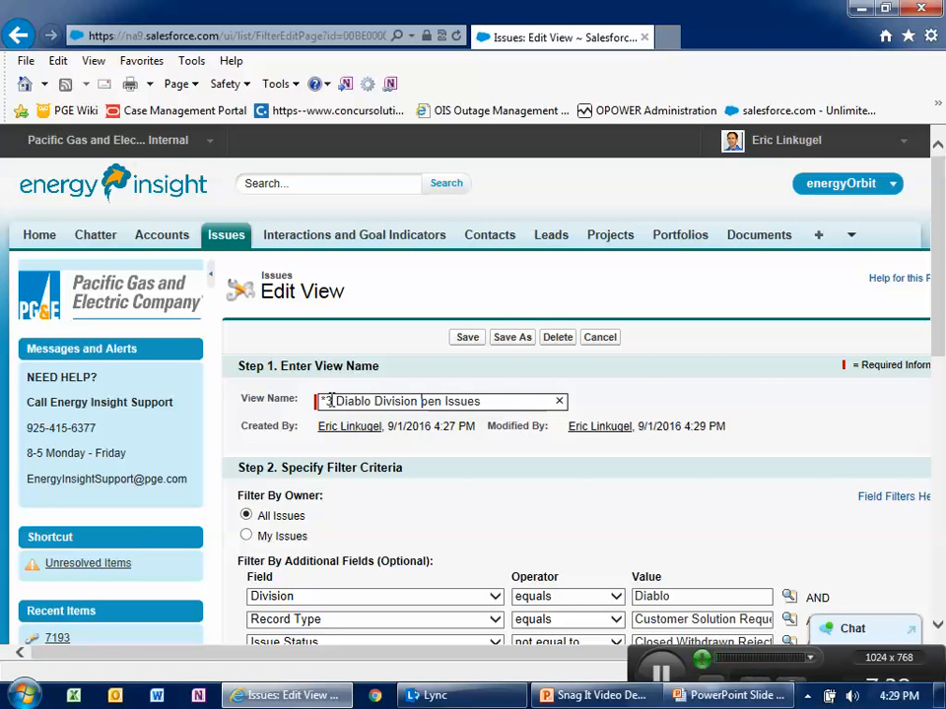
text(Closed )
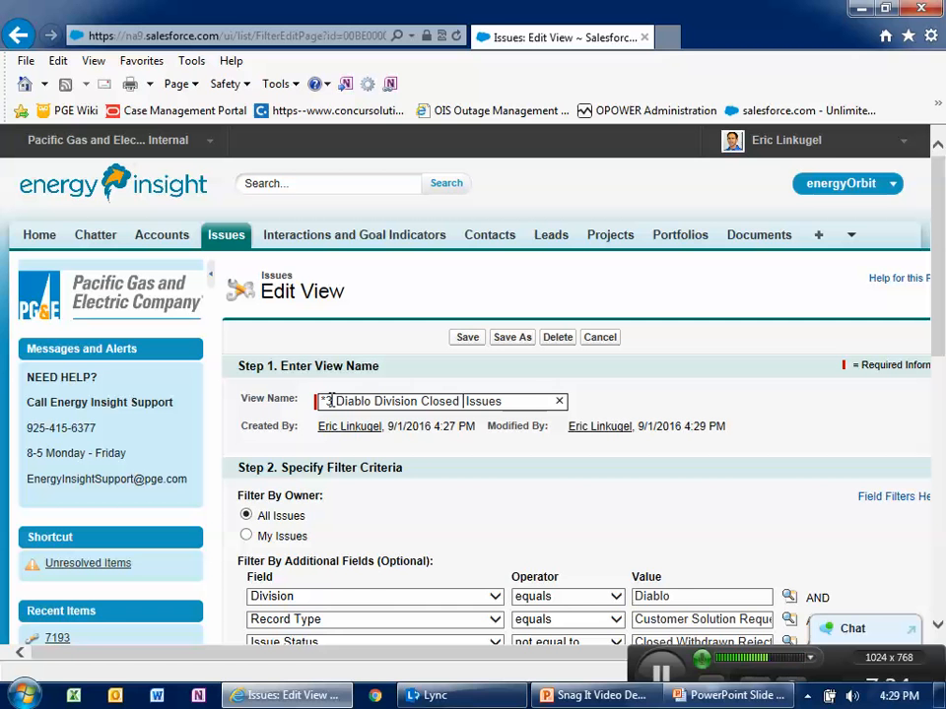
text(LCSM)
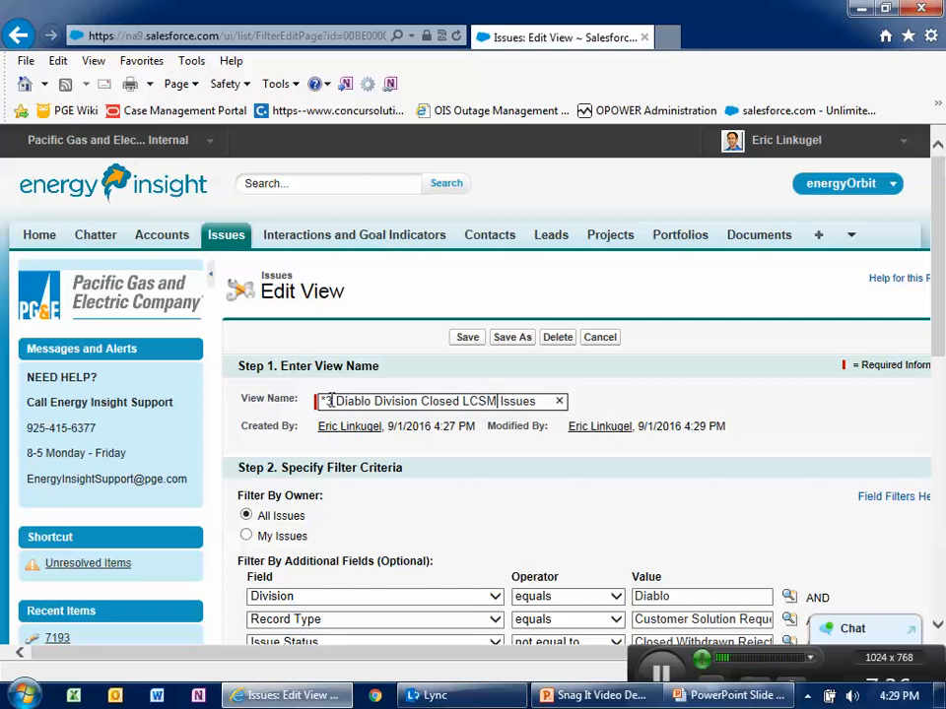
key(BackSpace)
key(BackSpace)
key(BackSpace)
key(BackSpace)
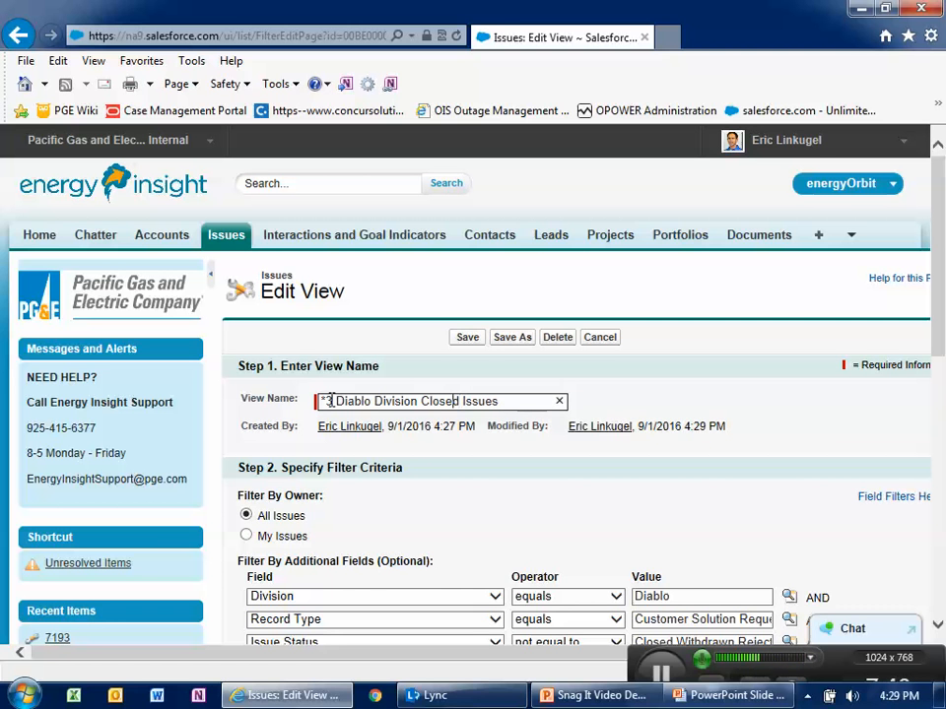
click(508, 340)
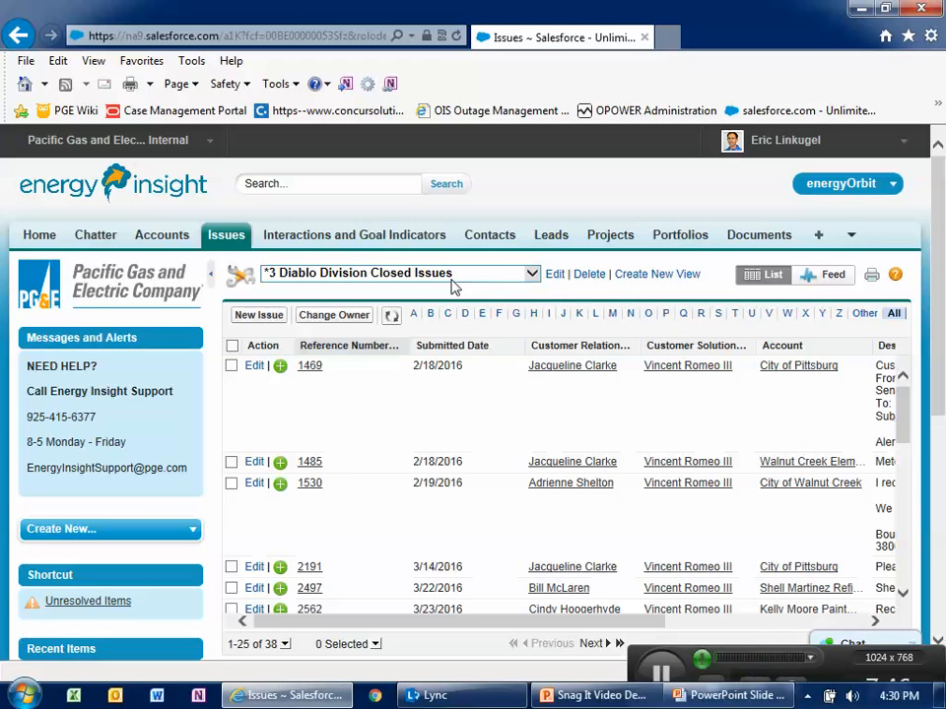
- Change the Issue Status filter operator back to equals
click(554, 276)
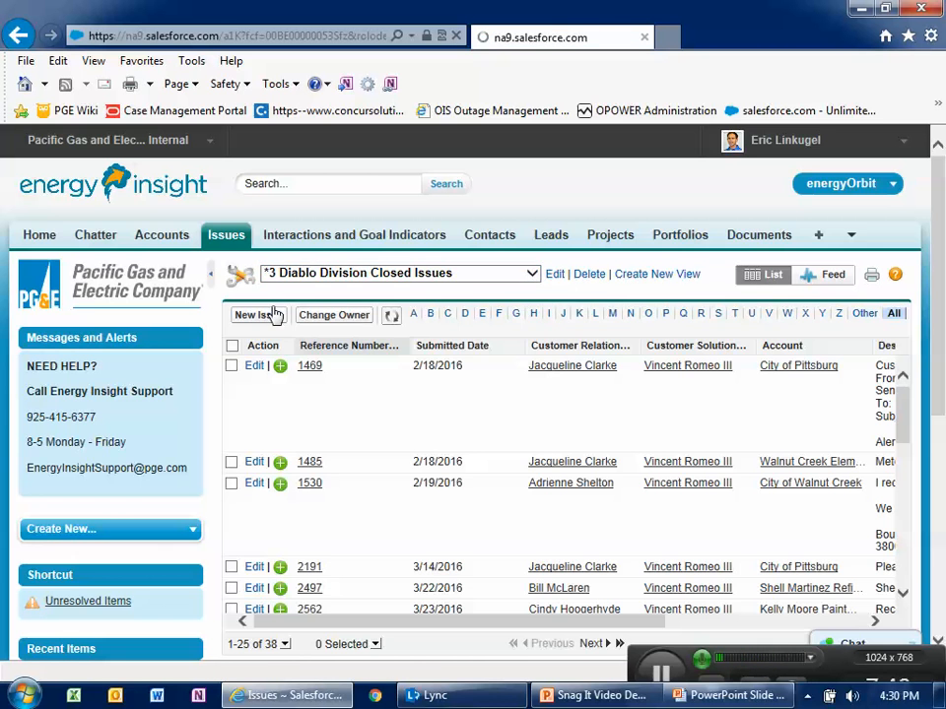
scroll(505, 459, down, 3)
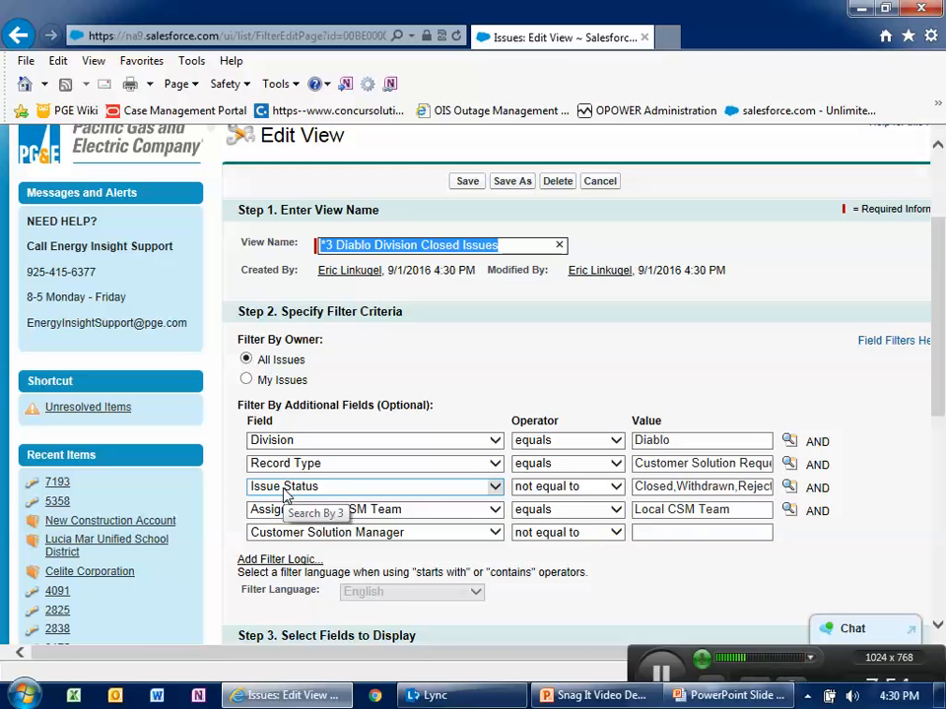
click(615, 488)
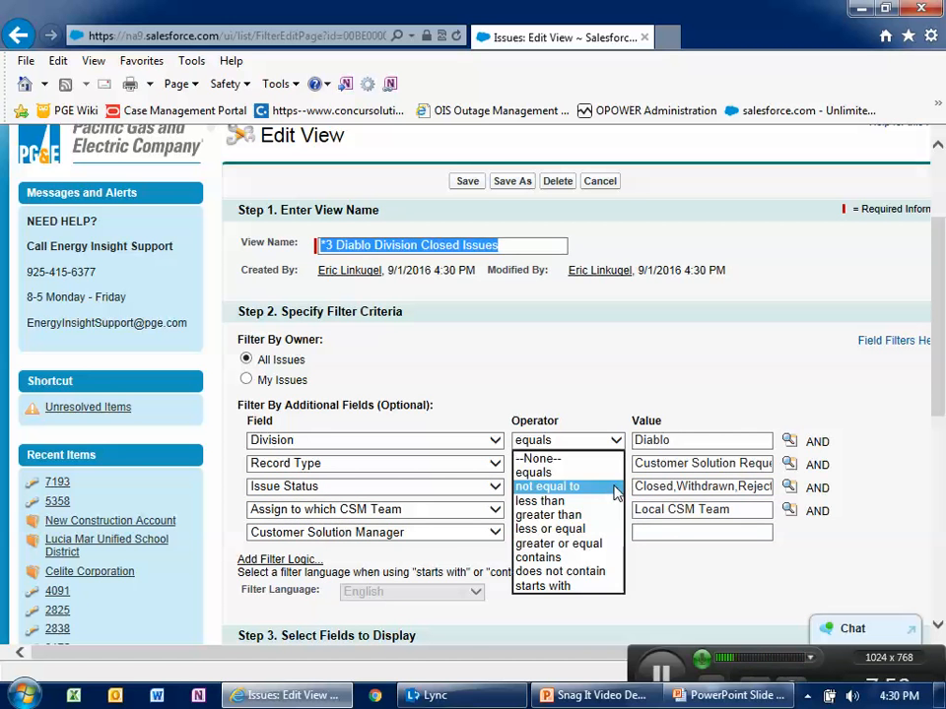
click(560, 474)
- Replace the Issue Status filter value with Closed from the picklist lookup
click(703, 487)
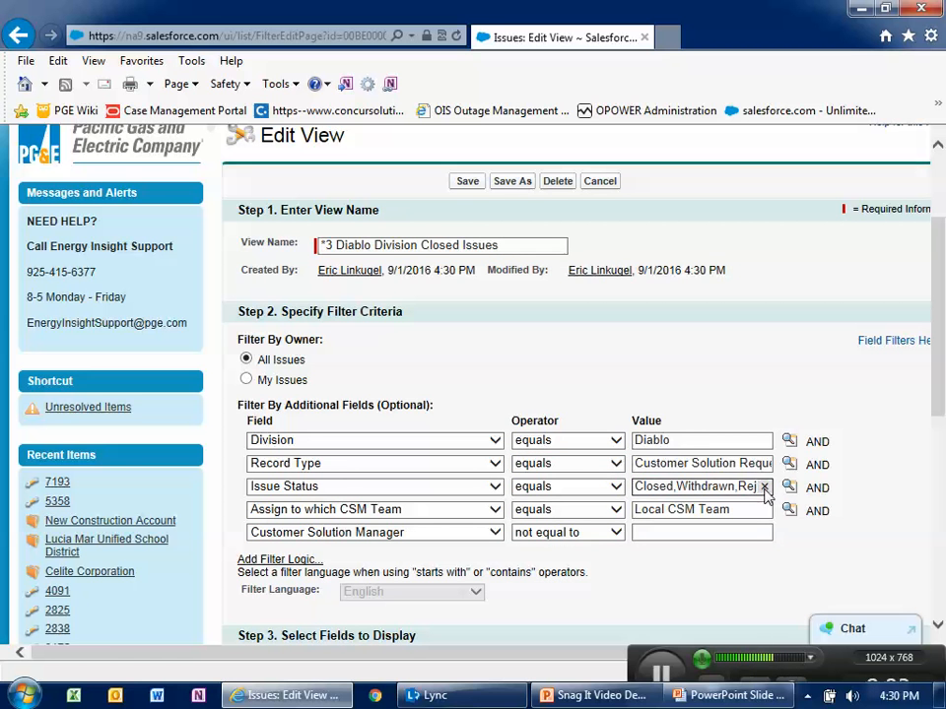
click(763, 486)
click(789, 489)
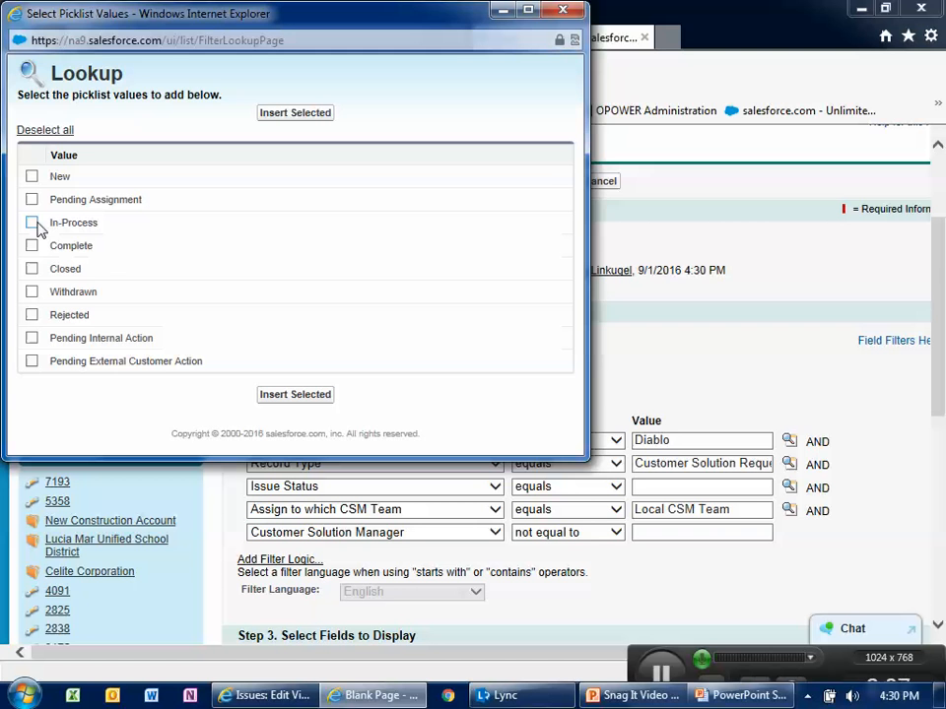
click(31, 268)
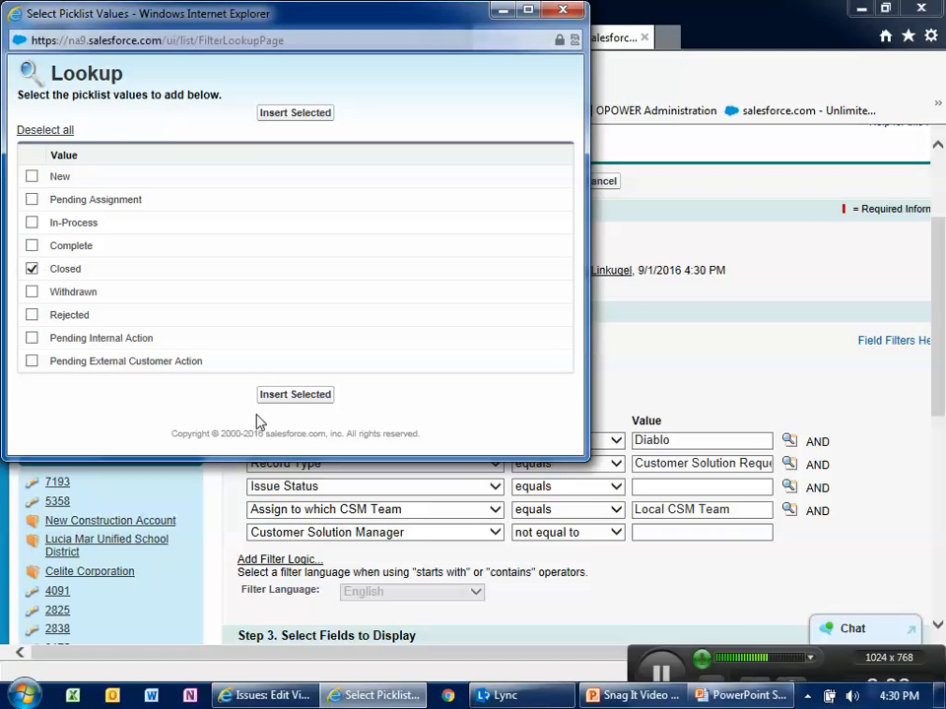
click(305, 394)
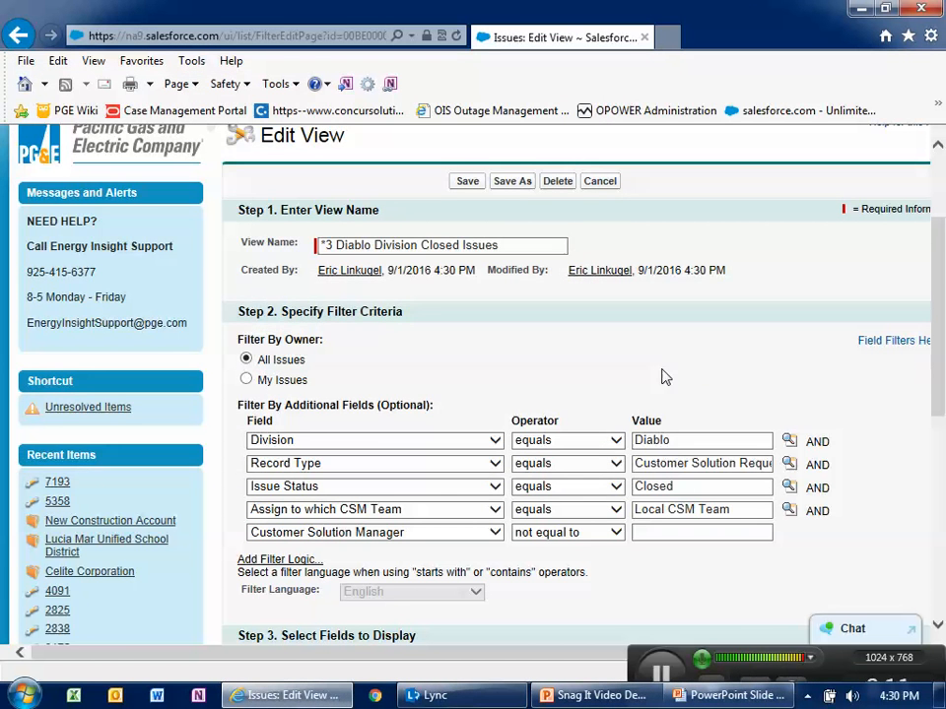
- Save the edited *3 Diablo Division Closed Issues view
scroll(534, 382, down, 5)
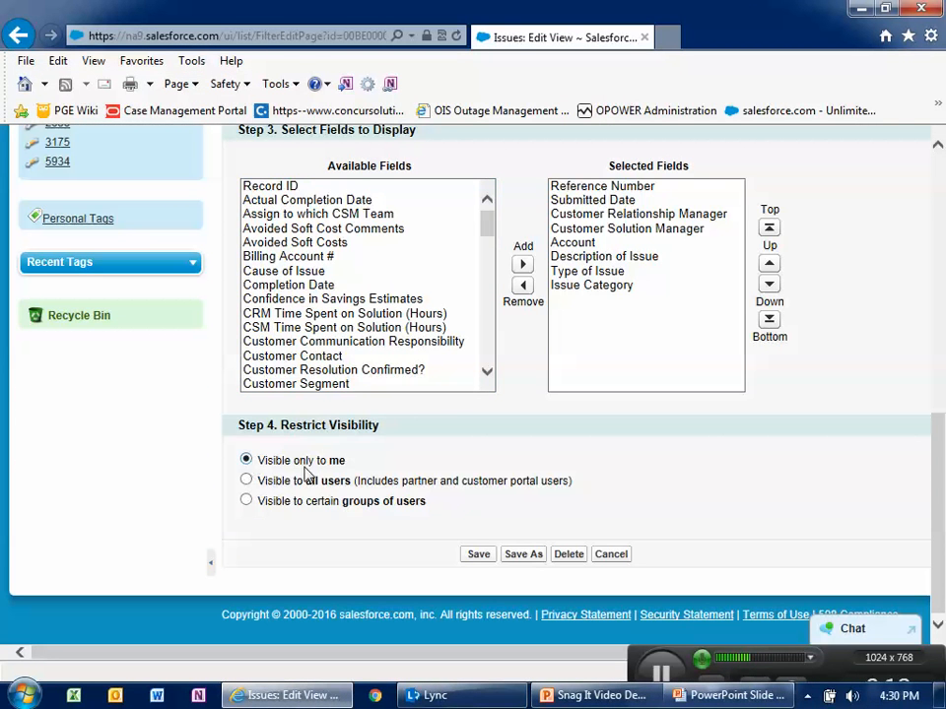
scroll(512, 586, up, 6)
scroll(513, 552, down, 2)
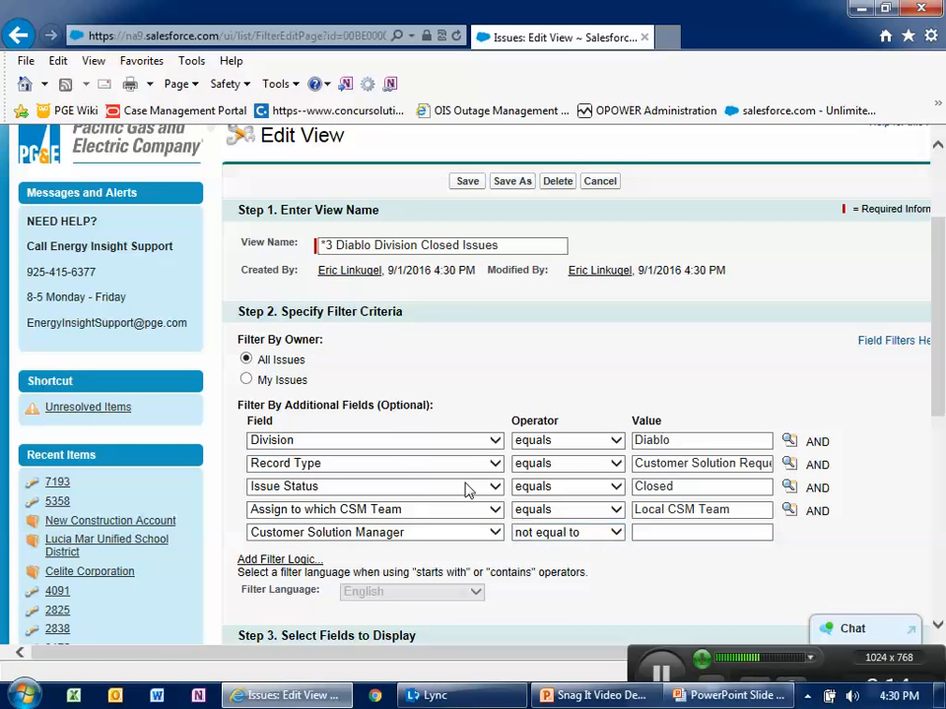
click(465, 180)
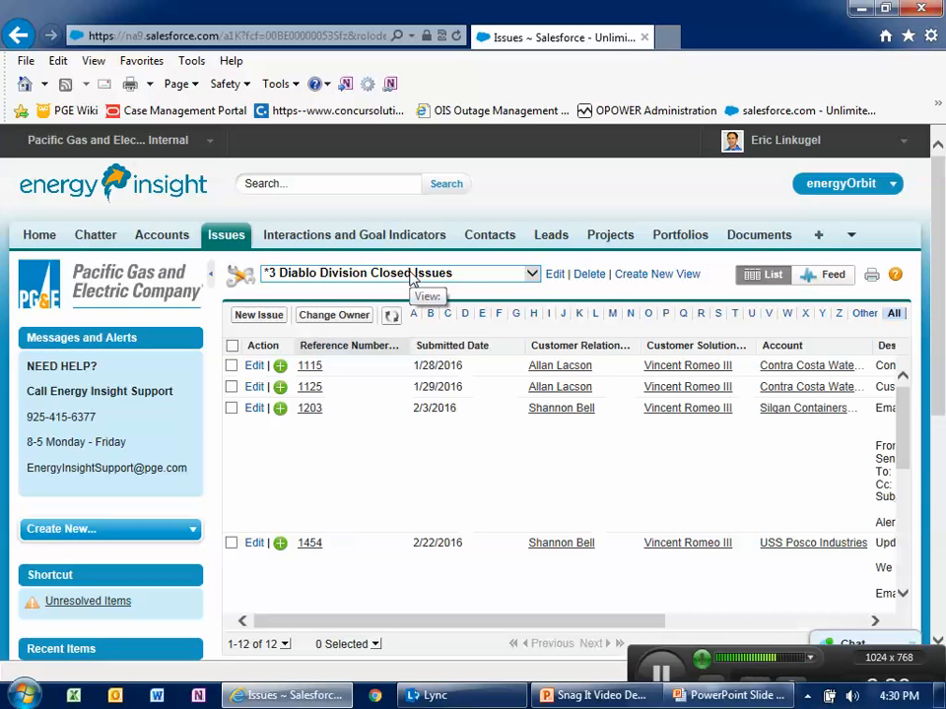
- Review the list of available Issues views
click(412, 280)
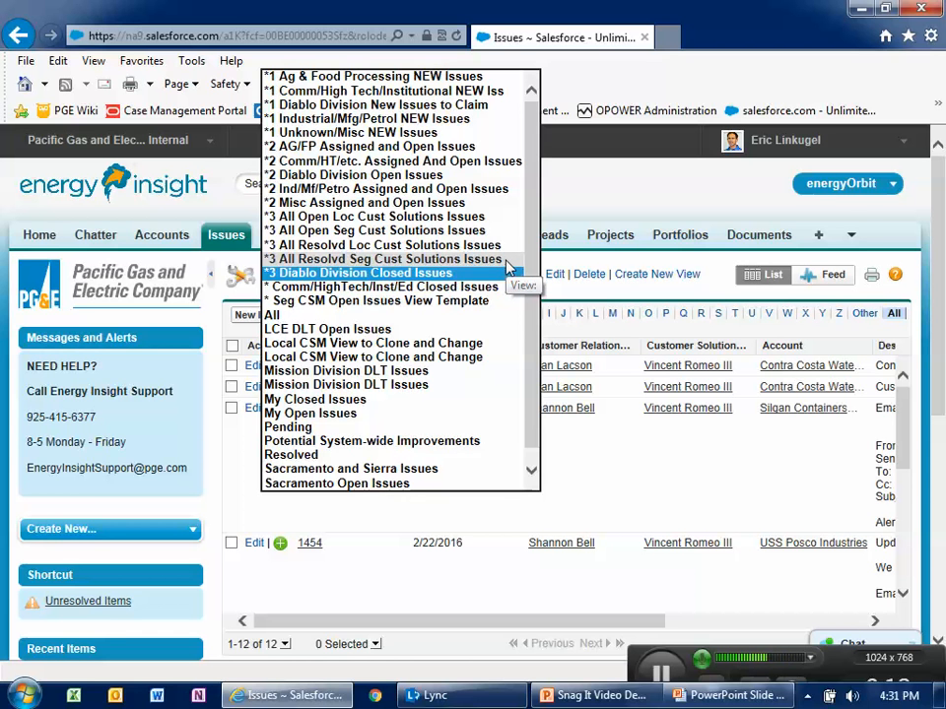
click(618, 213)
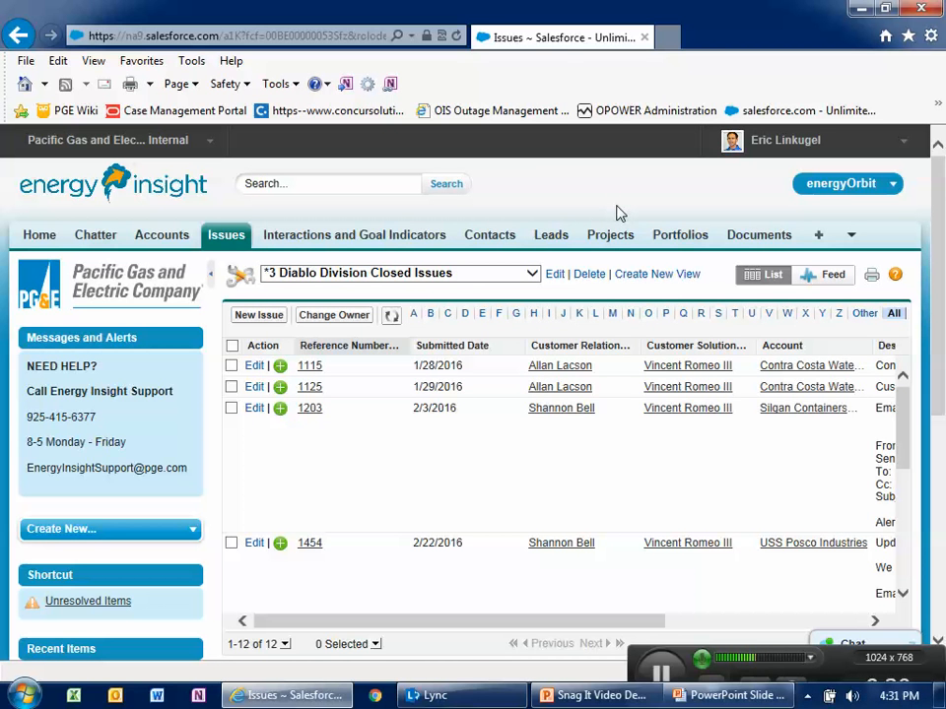